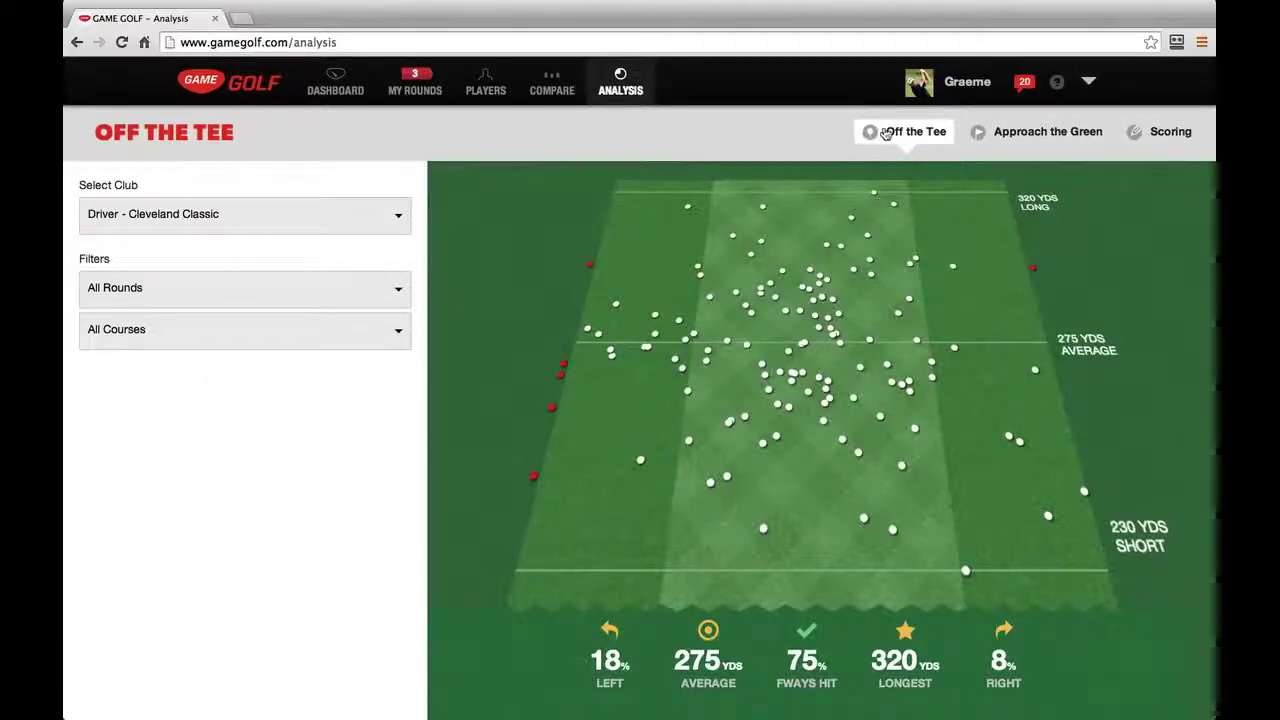
left_click(1008, 135)
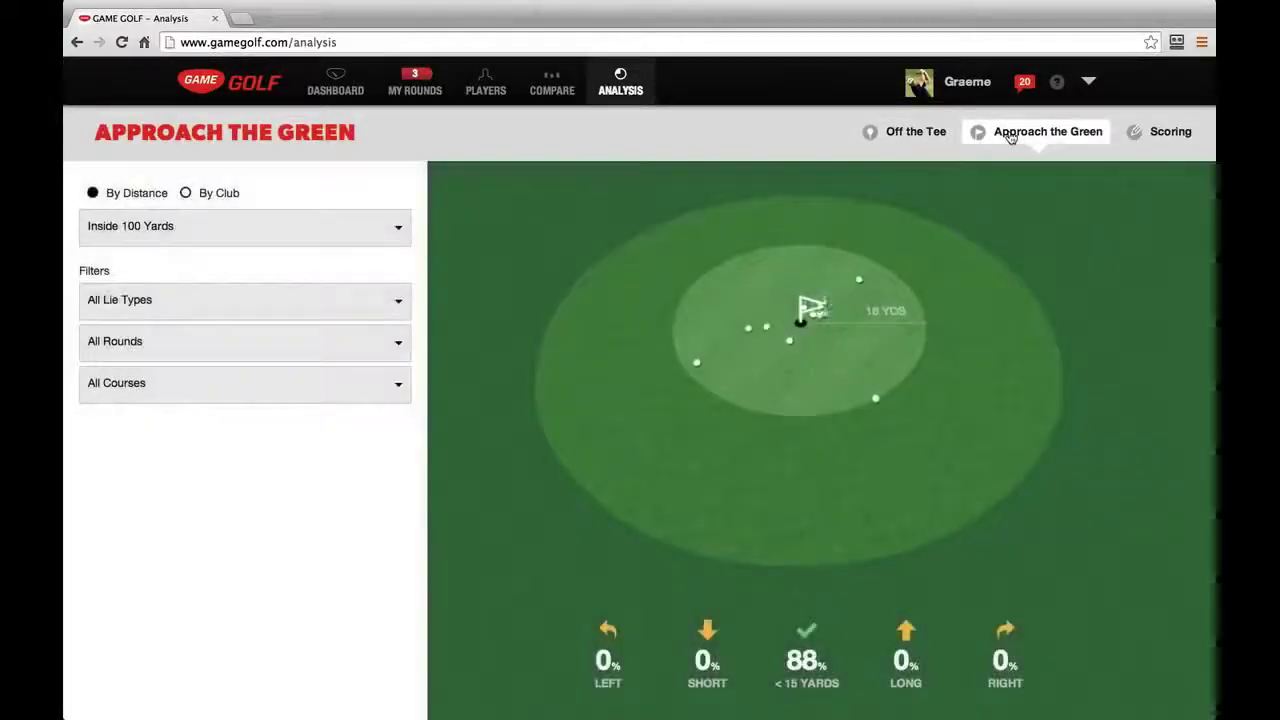
left_click(1147, 137)
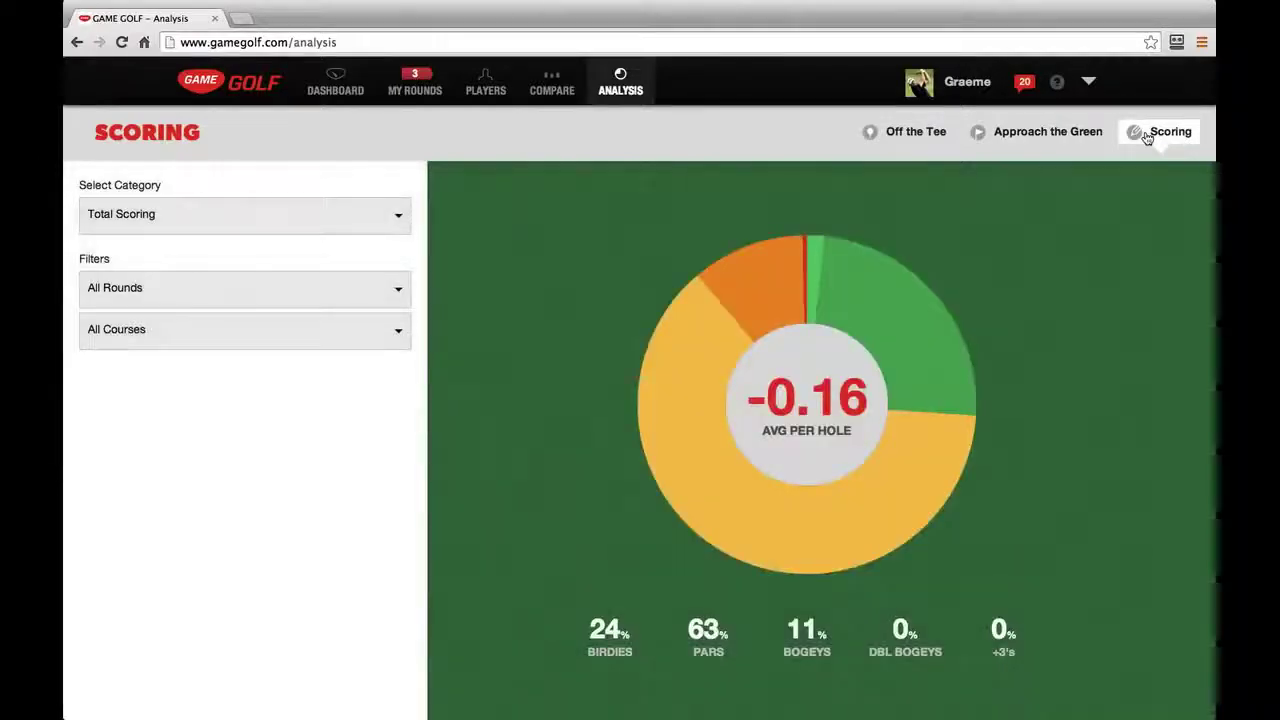
left_click(905, 131)
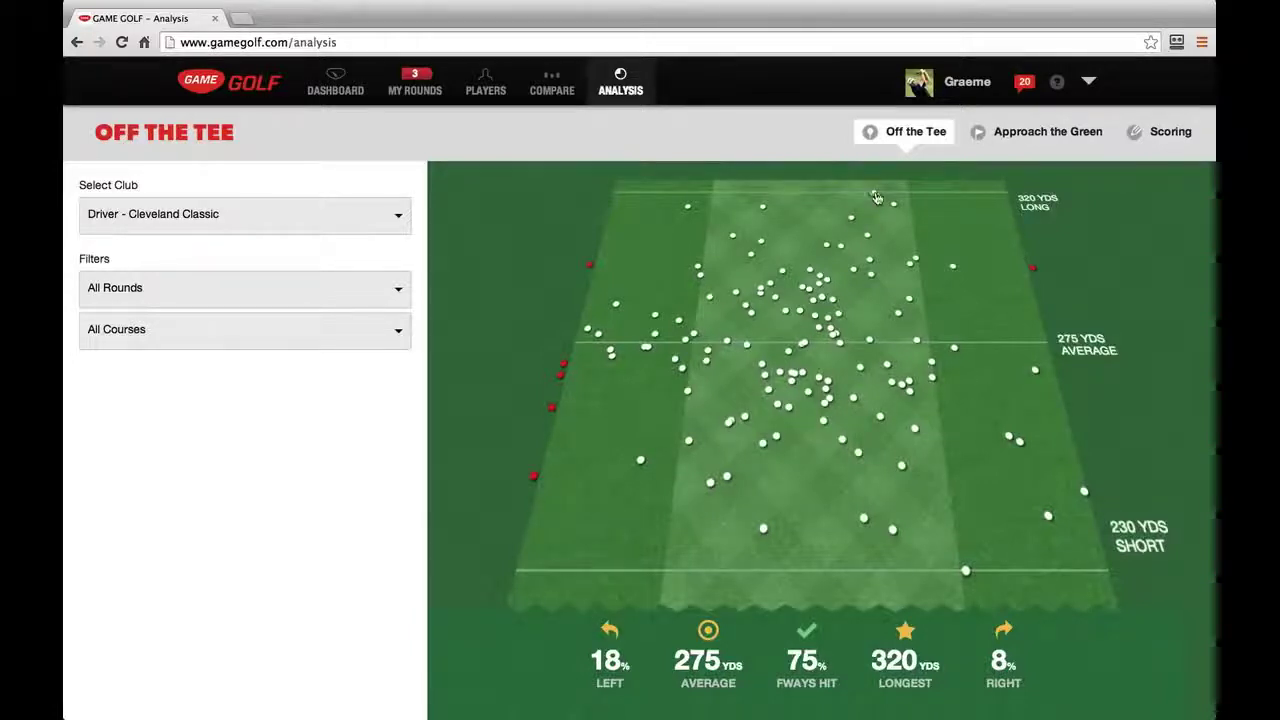
mouse_move(876, 197)
left_click(655, 318)
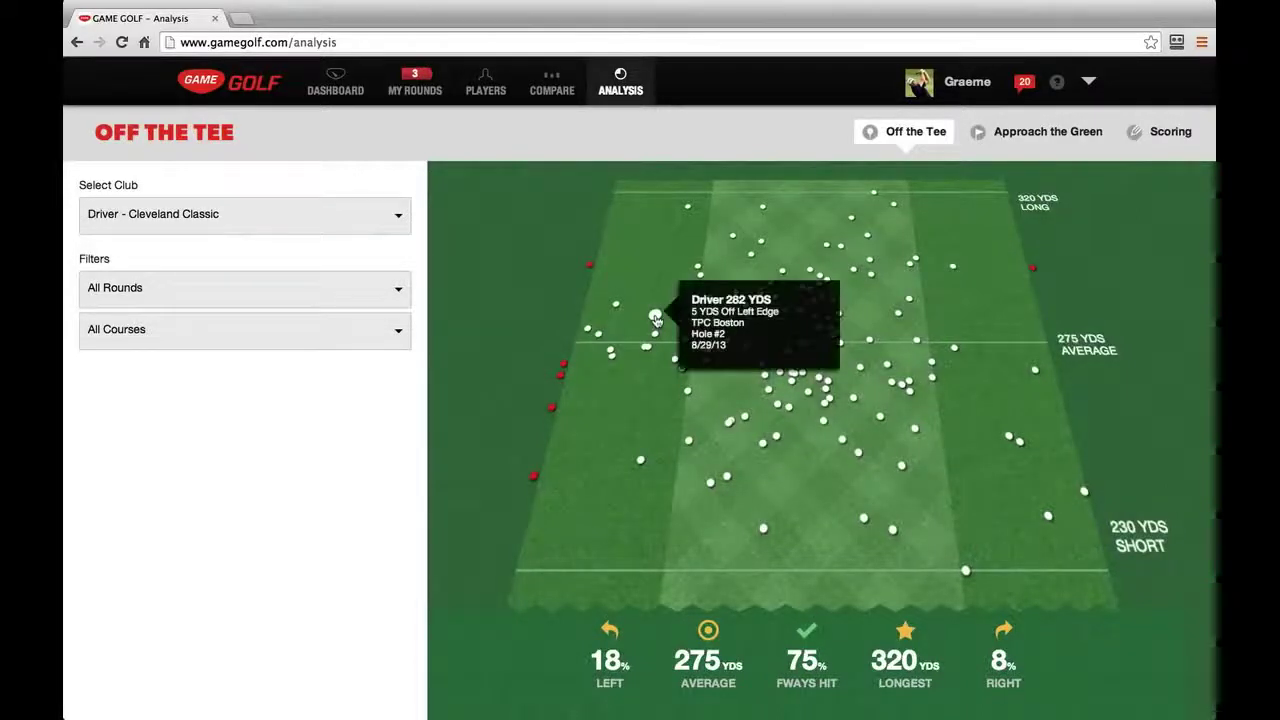
left_click(590, 268)
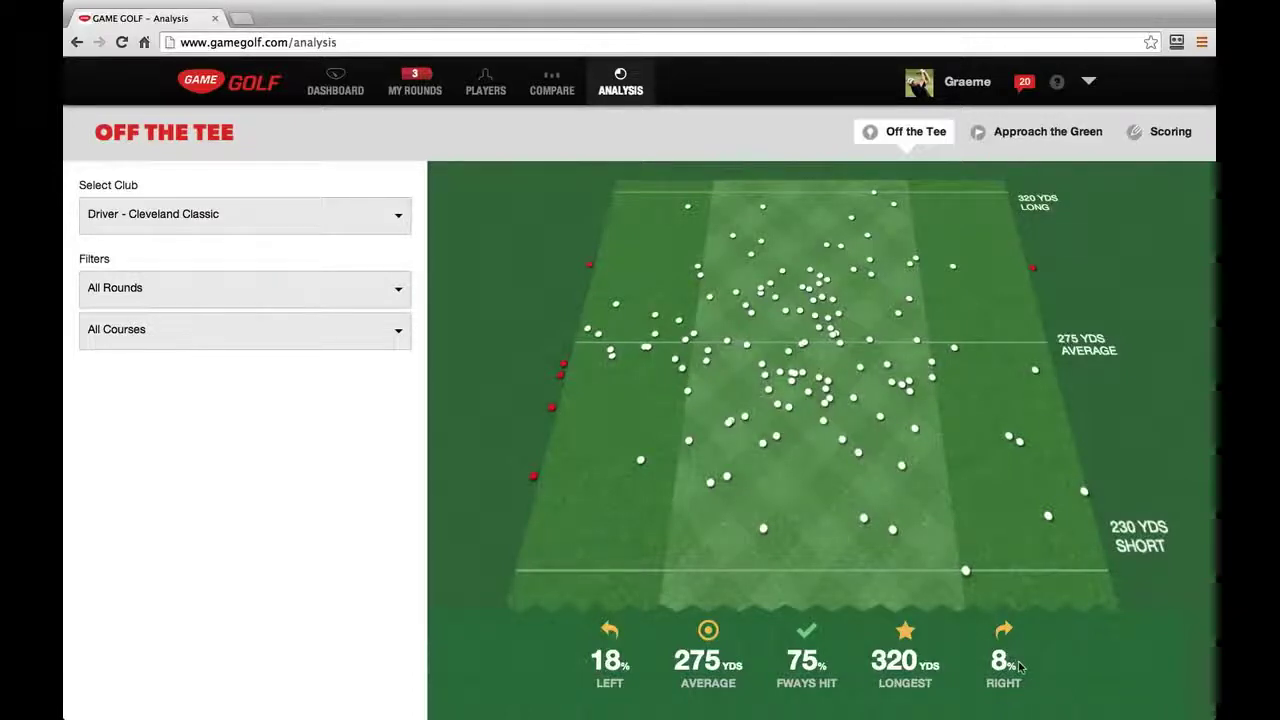
left_click(313, 224)
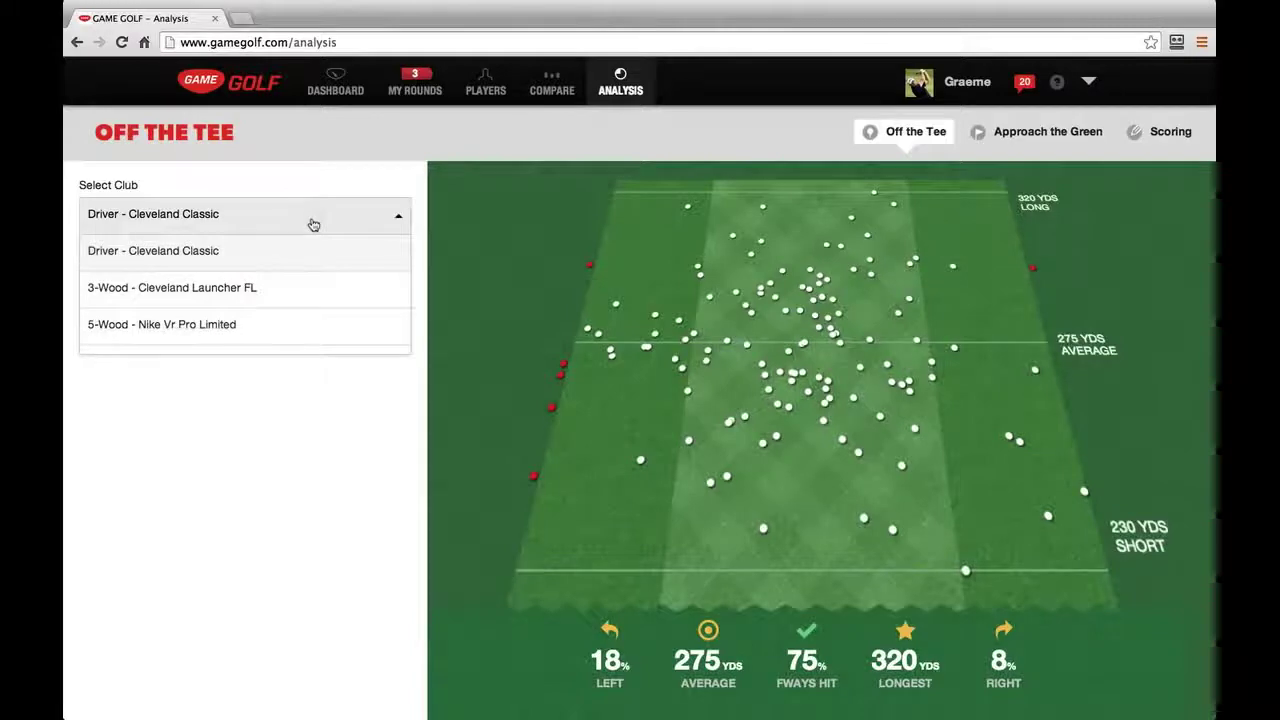
left_click(257, 289)
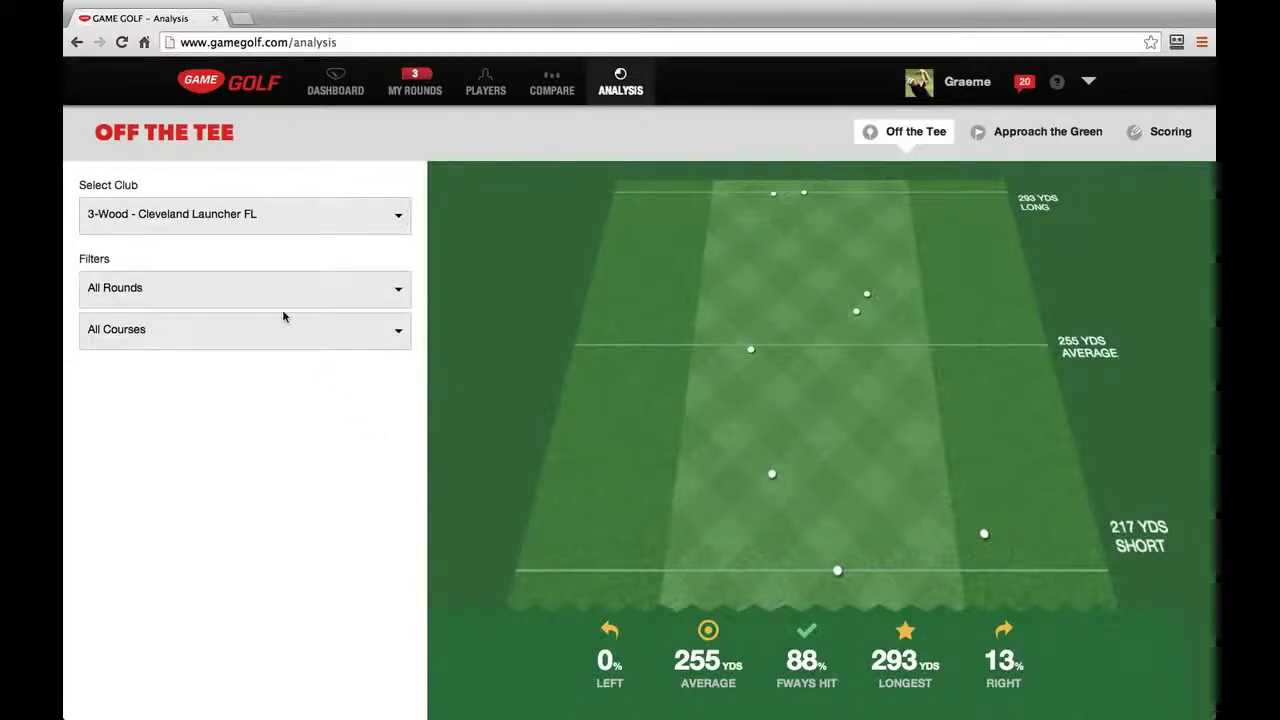
left_click(228, 214)
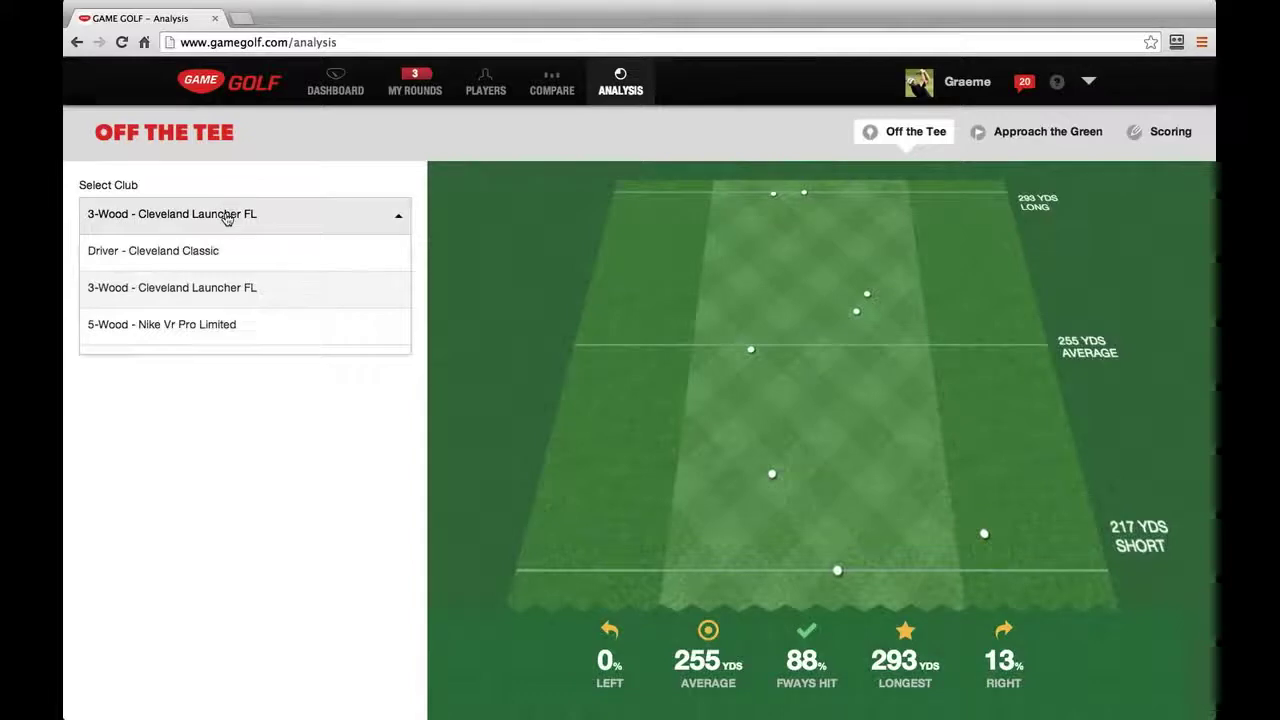
left_click(193, 324)
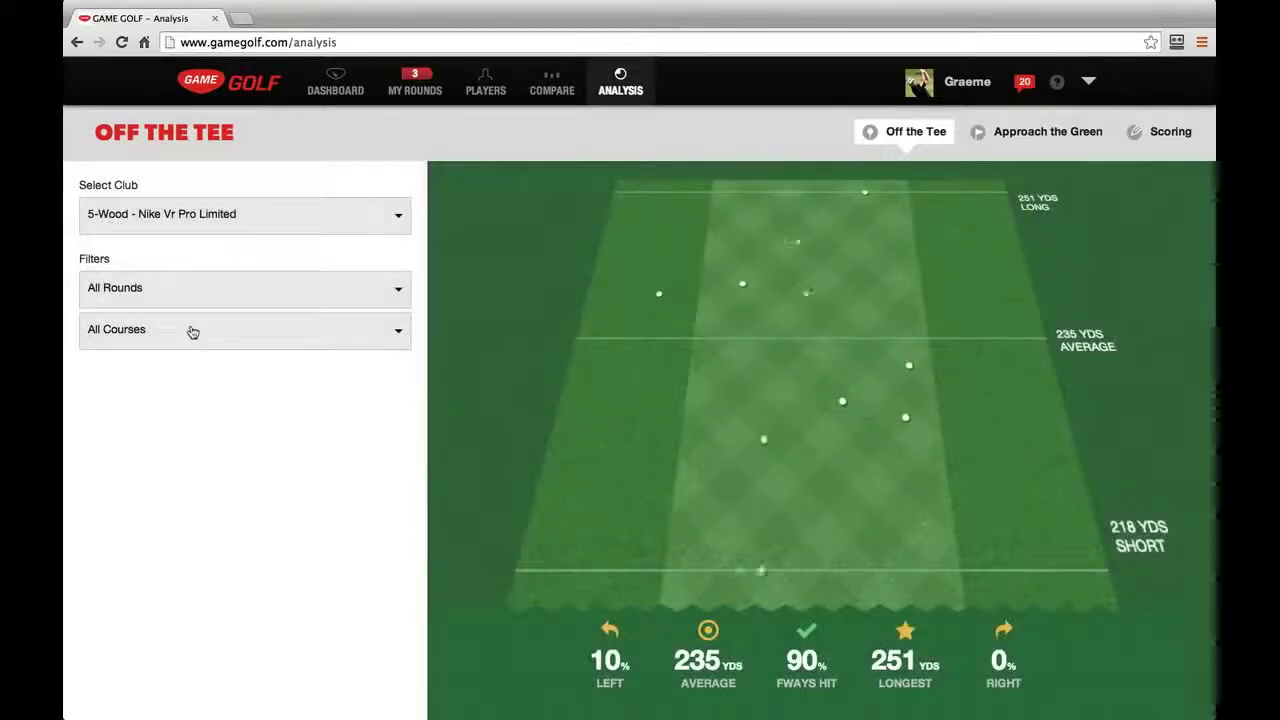
left_click(168, 216)
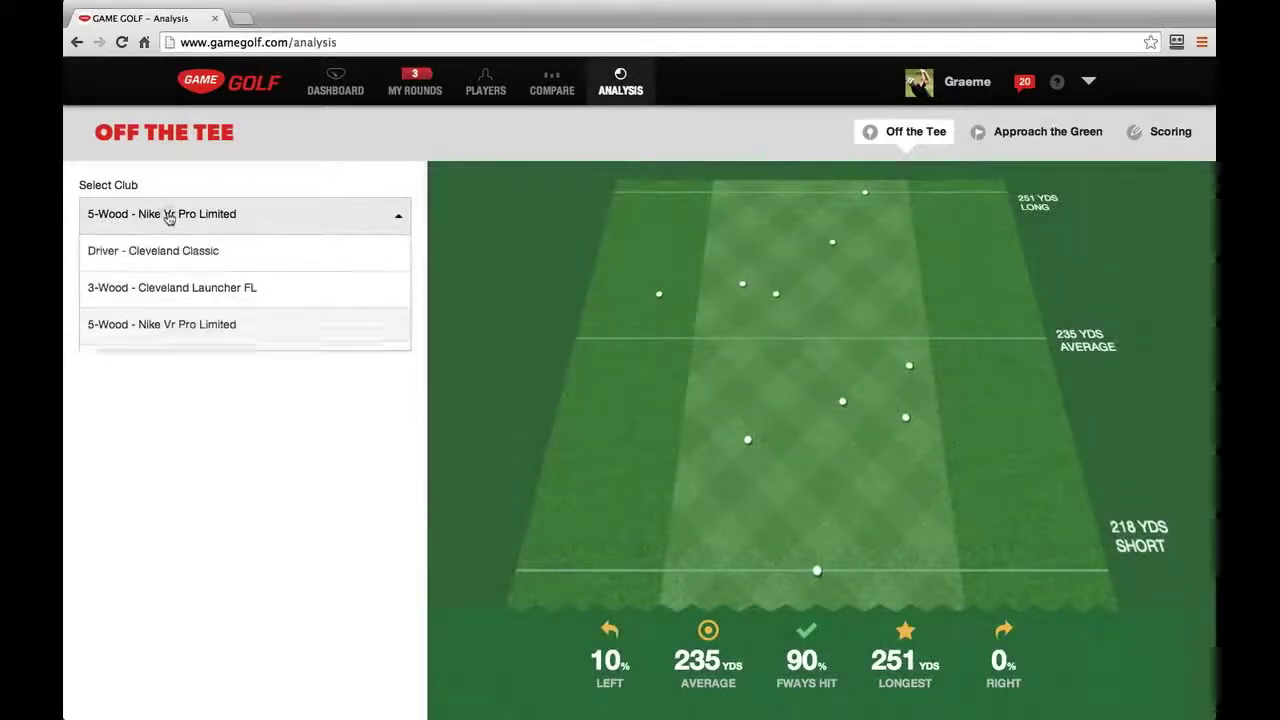
left_click(168, 248)
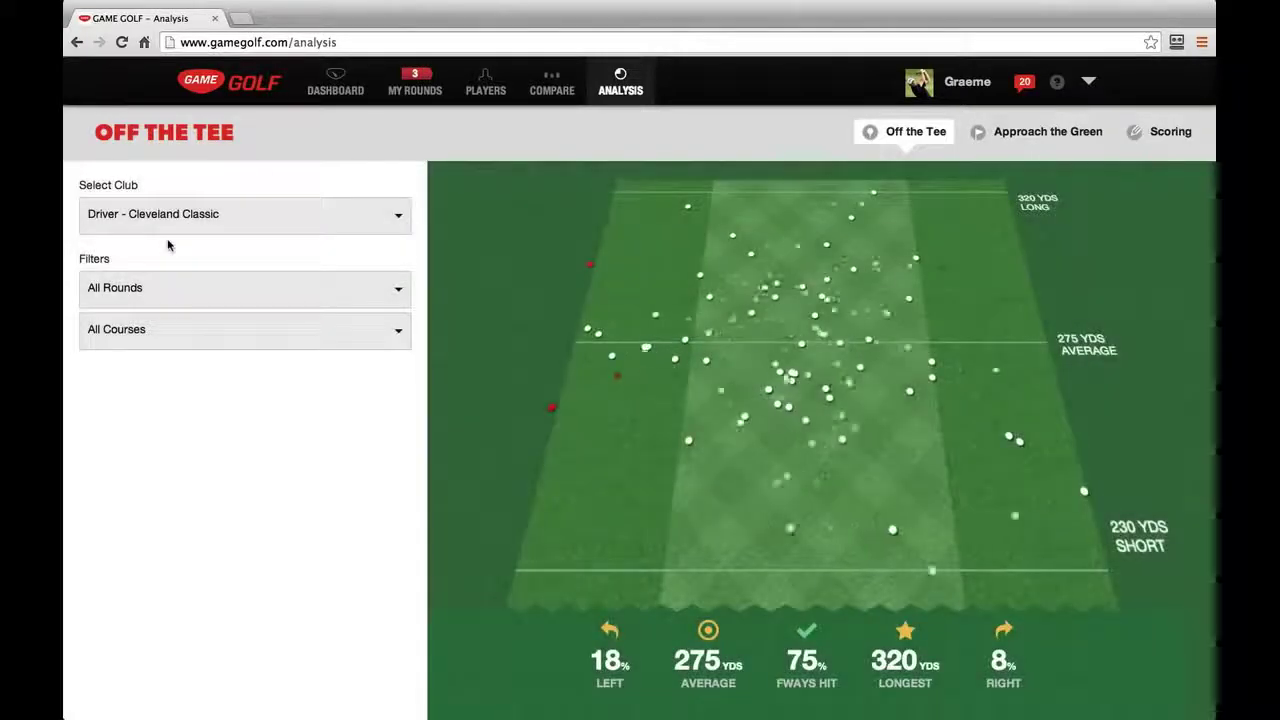
Narrow the driver tee shots to Last 10 Rounds, then to Last Round only
left_click(164, 290)
left_click(161, 404)
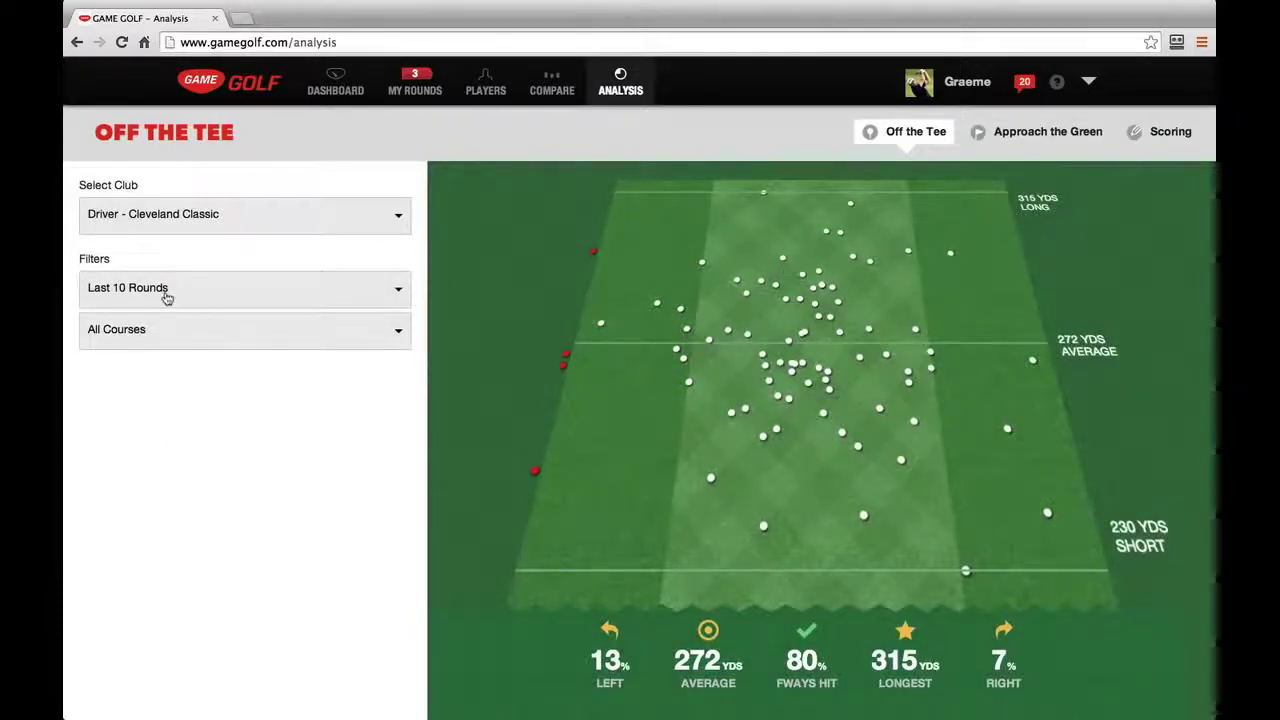
left_click(166, 296)
left_click(157, 358)
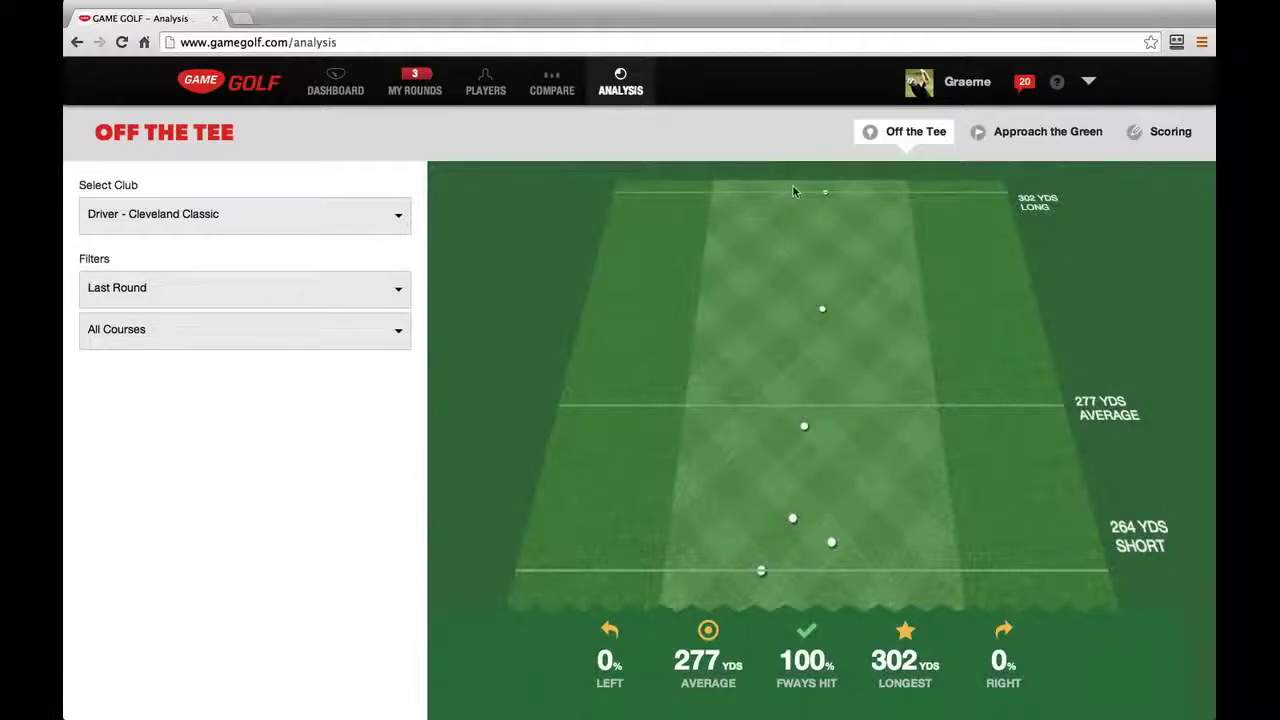
Filter the shots to Lake Merced Golf Club and switch to Approach the Green analysis
left_click(263, 342)
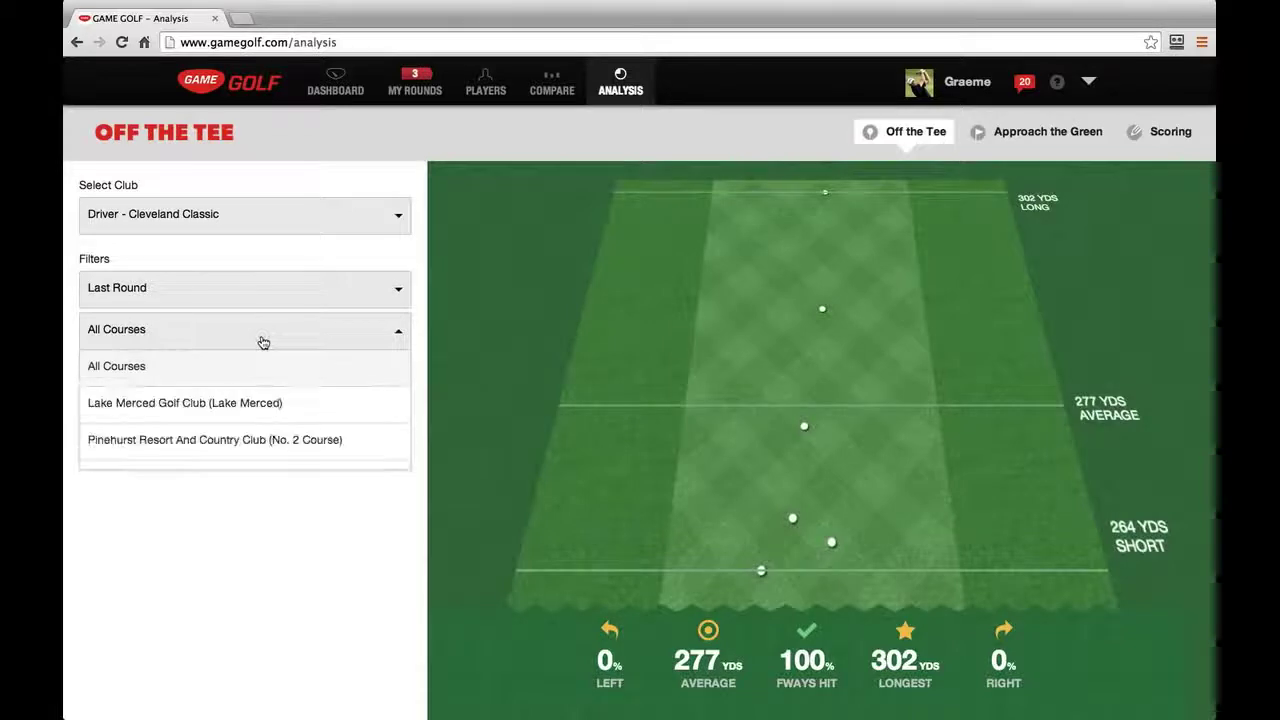
left_click(248, 412)
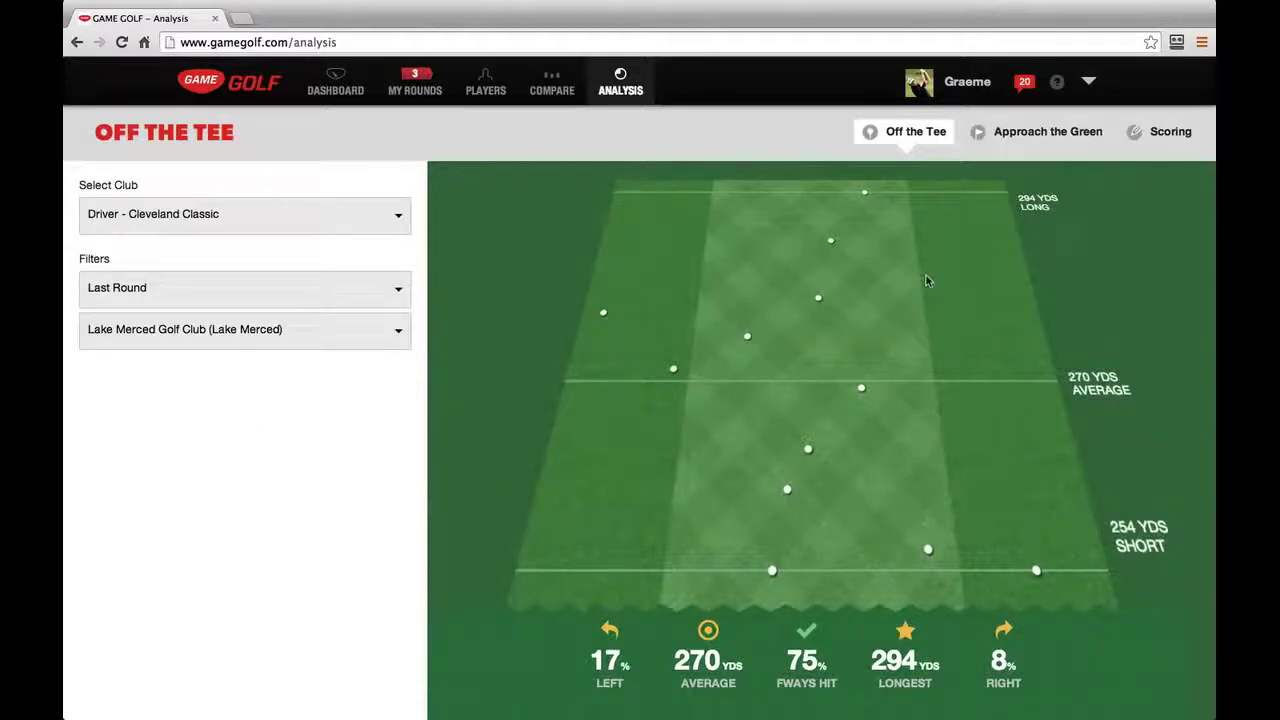
left_click(1019, 139)
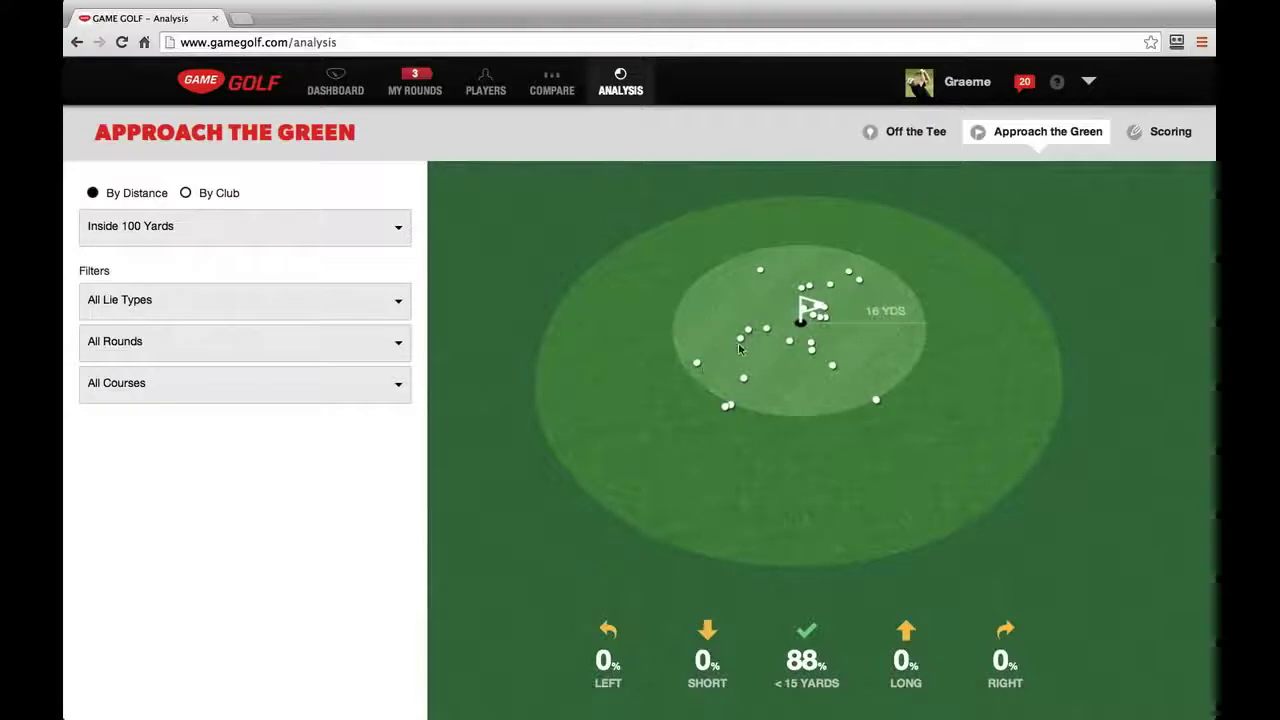
Set the By Distance range to Outside 100 Yards for the approach chart
mouse_move(743, 343)
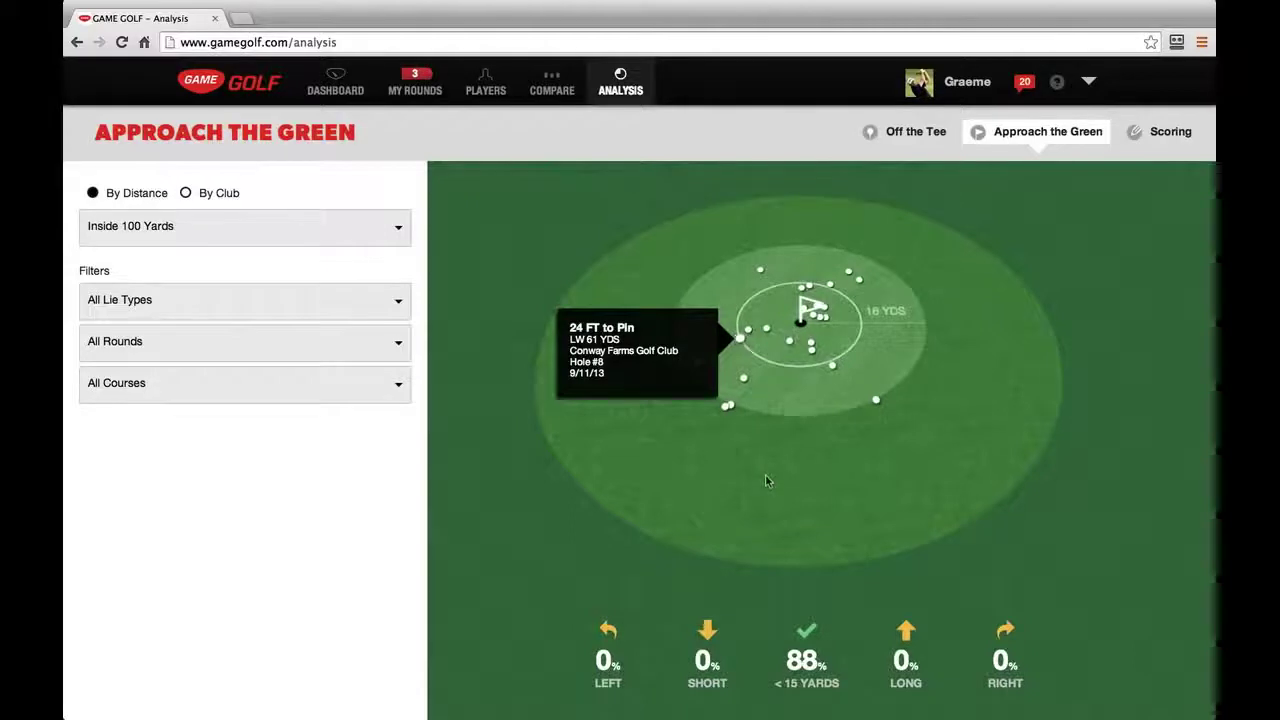
left_click(189, 238)
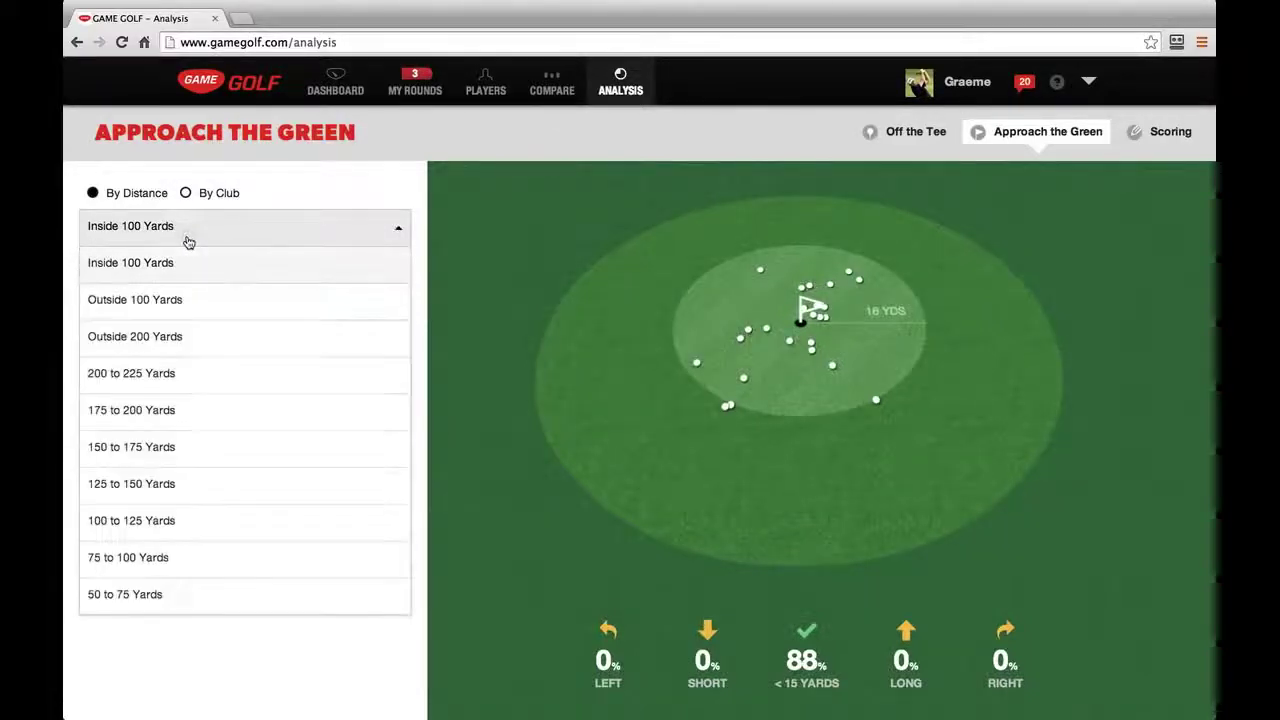
left_click(172, 300)
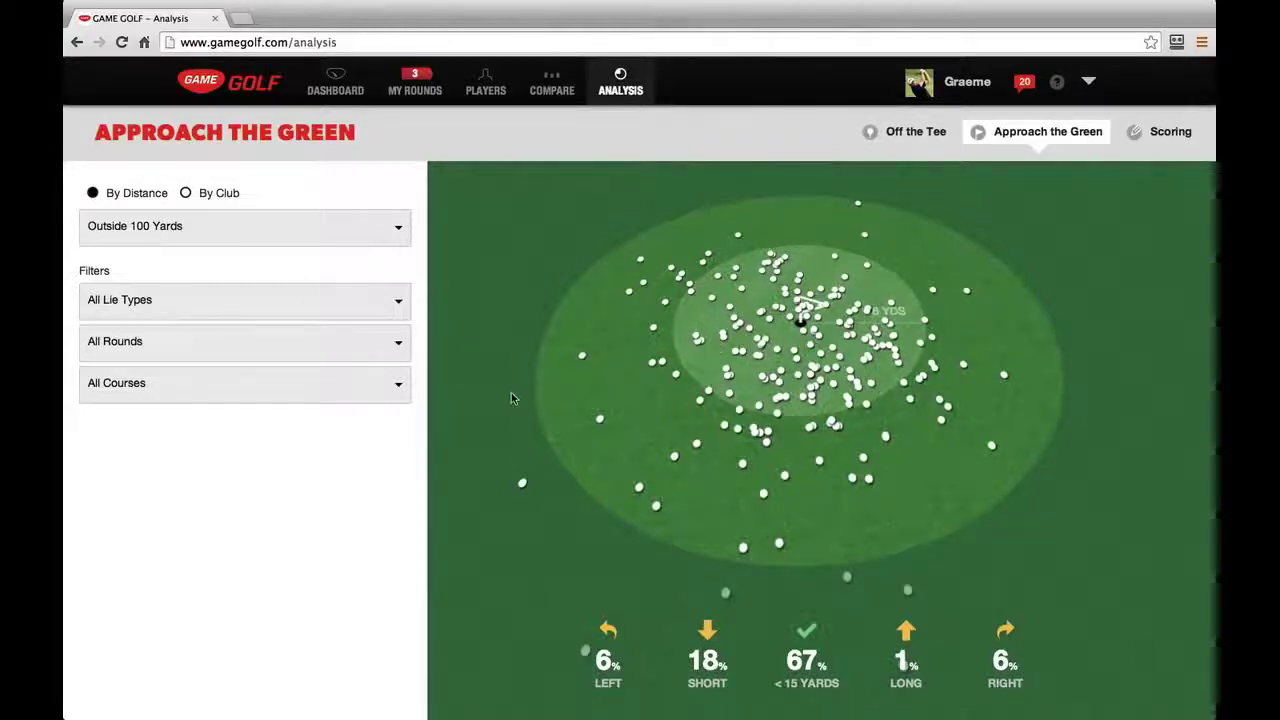
Filter the outside-100-yard approaches by lie: first Tee Box, then Fairway
left_click(208, 310)
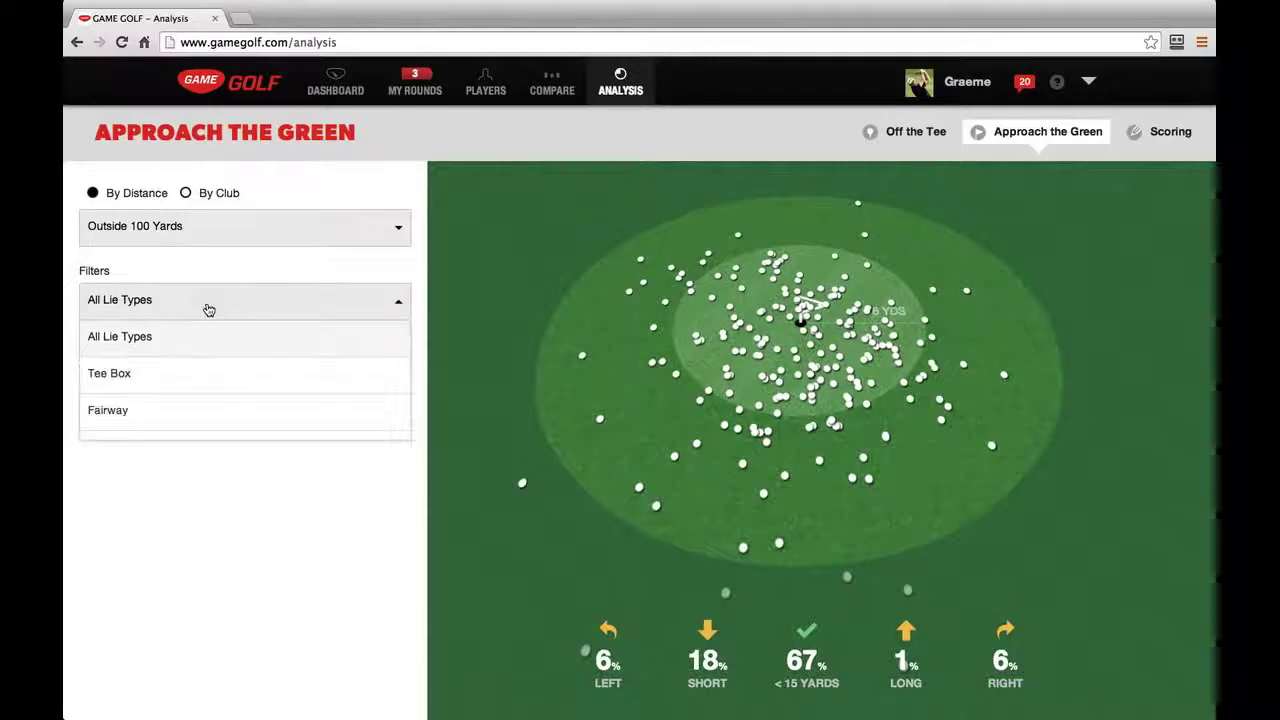
left_click(157, 378)
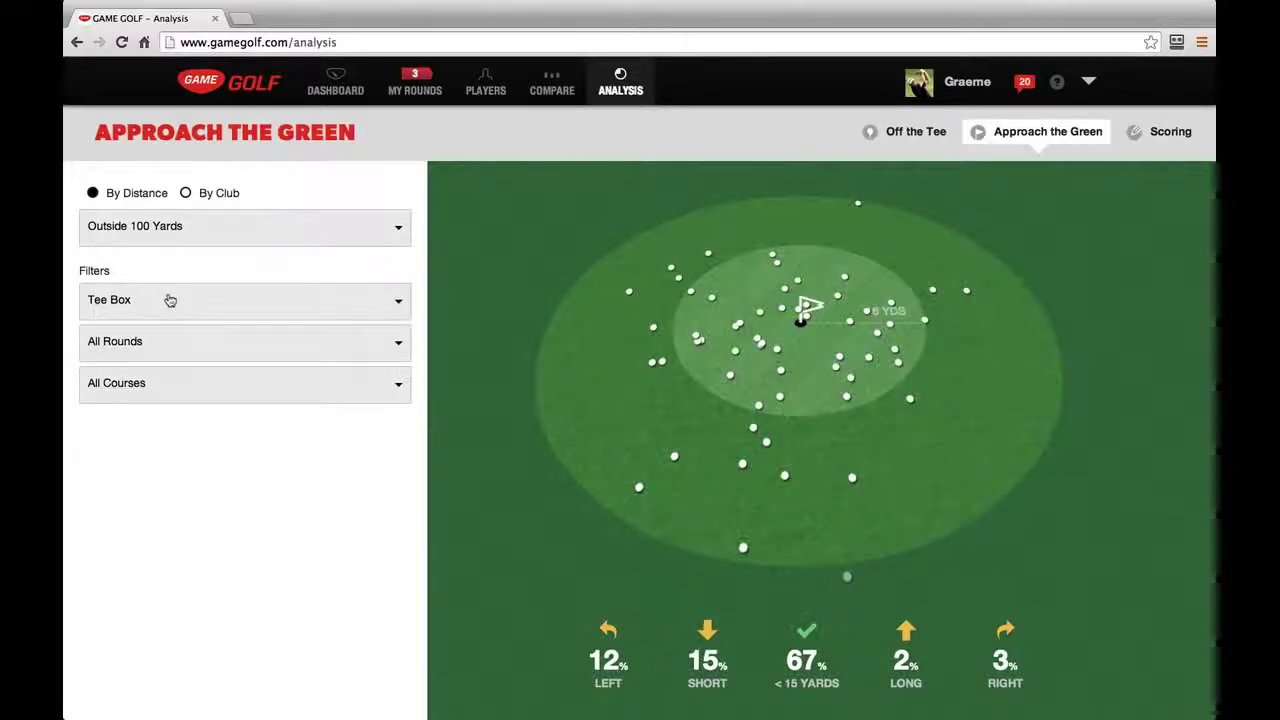
left_click(170, 300)
left_click(160, 413)
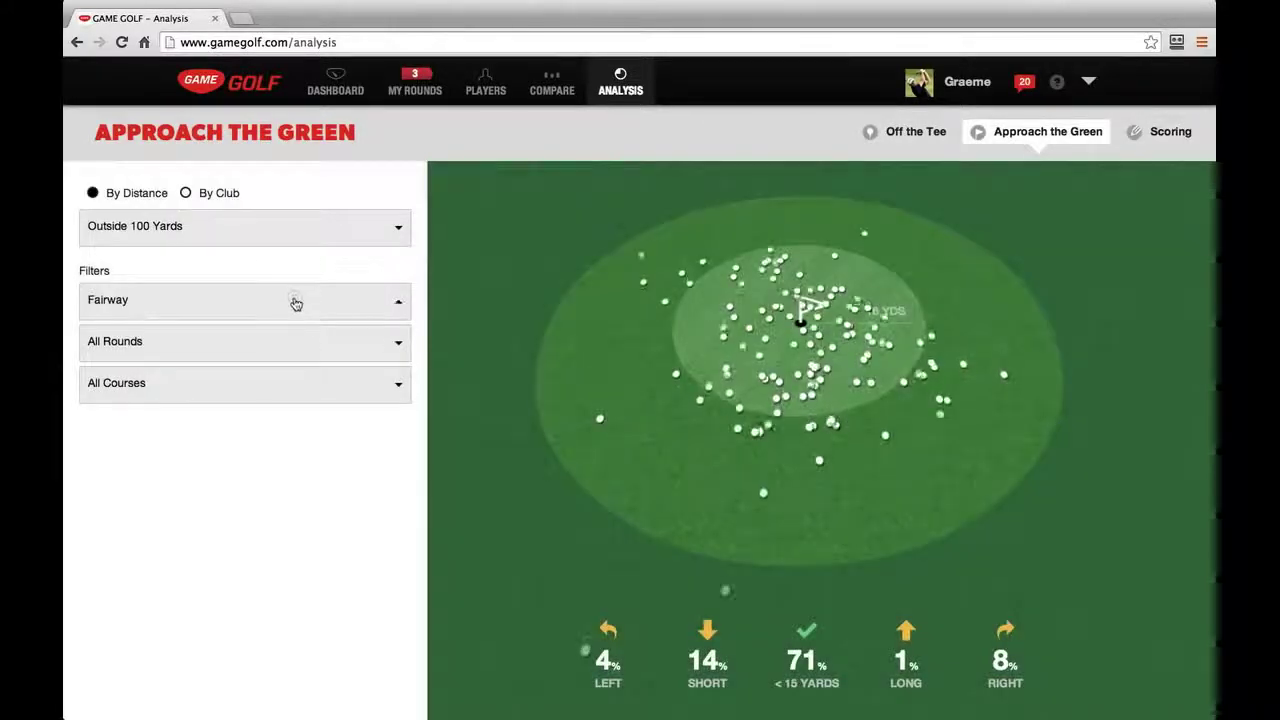
Switch the lie filter to Bunker, then to Rough/Other (57% within 15 yards)
left_click(291, 300)
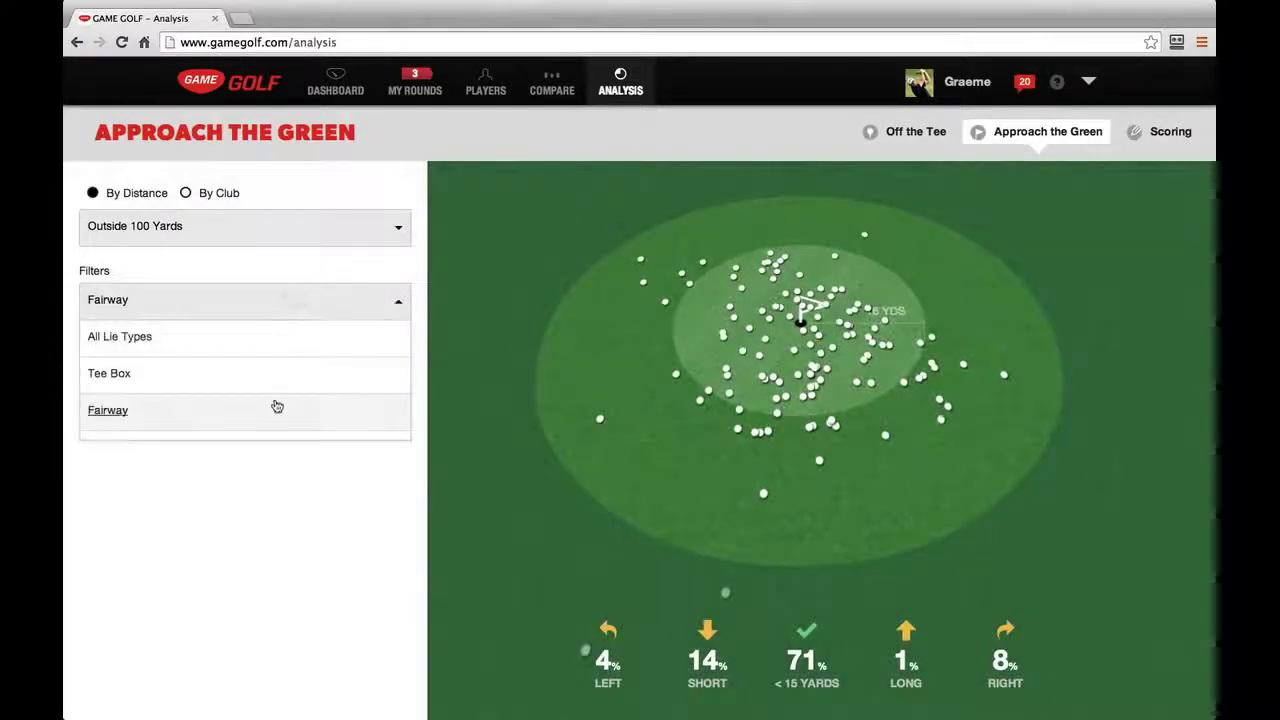
scroll(277, 406, "down", 2)
left_click(246, 394)
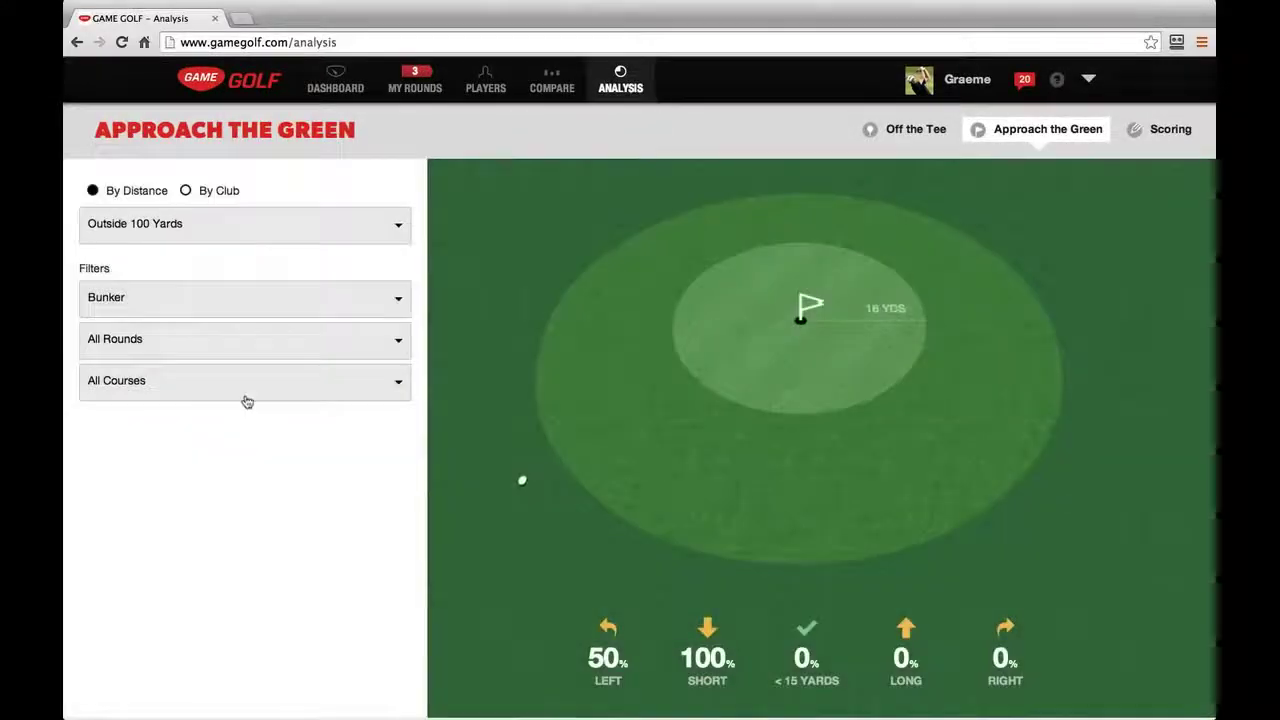
left_click(257, 312)
scroll(234, 397, "down", 1)
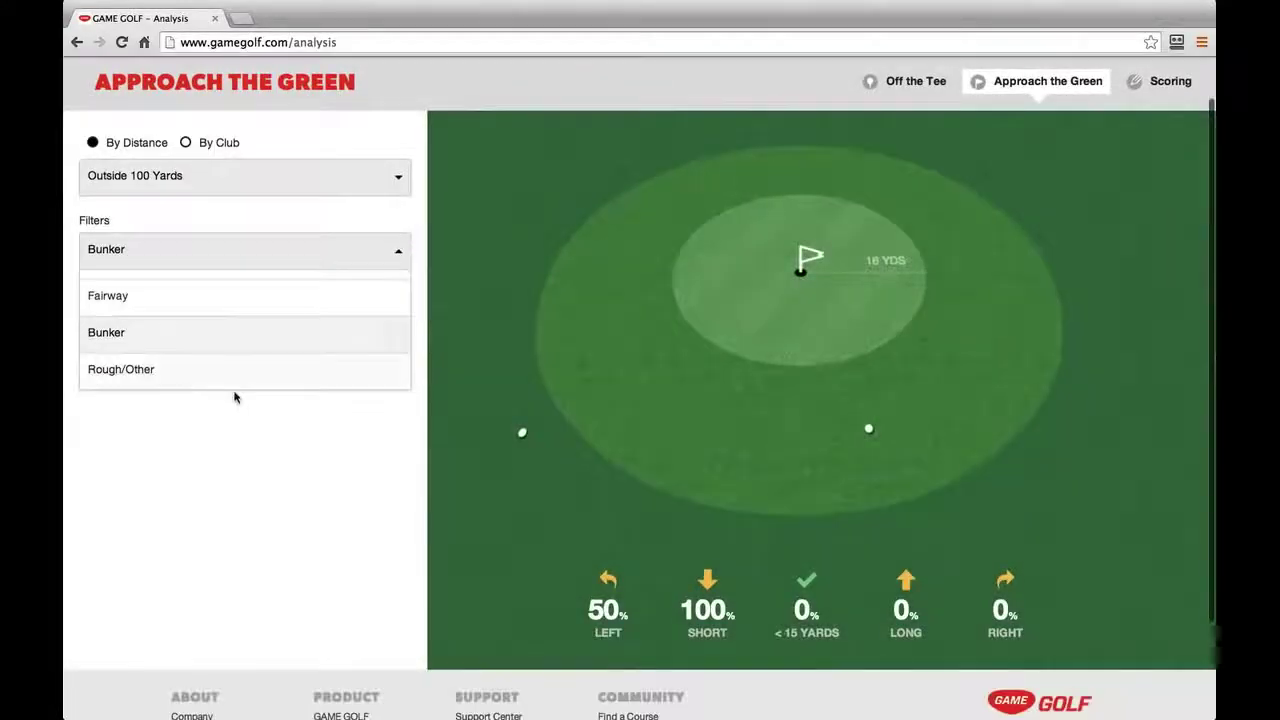
left_click(203, 366)
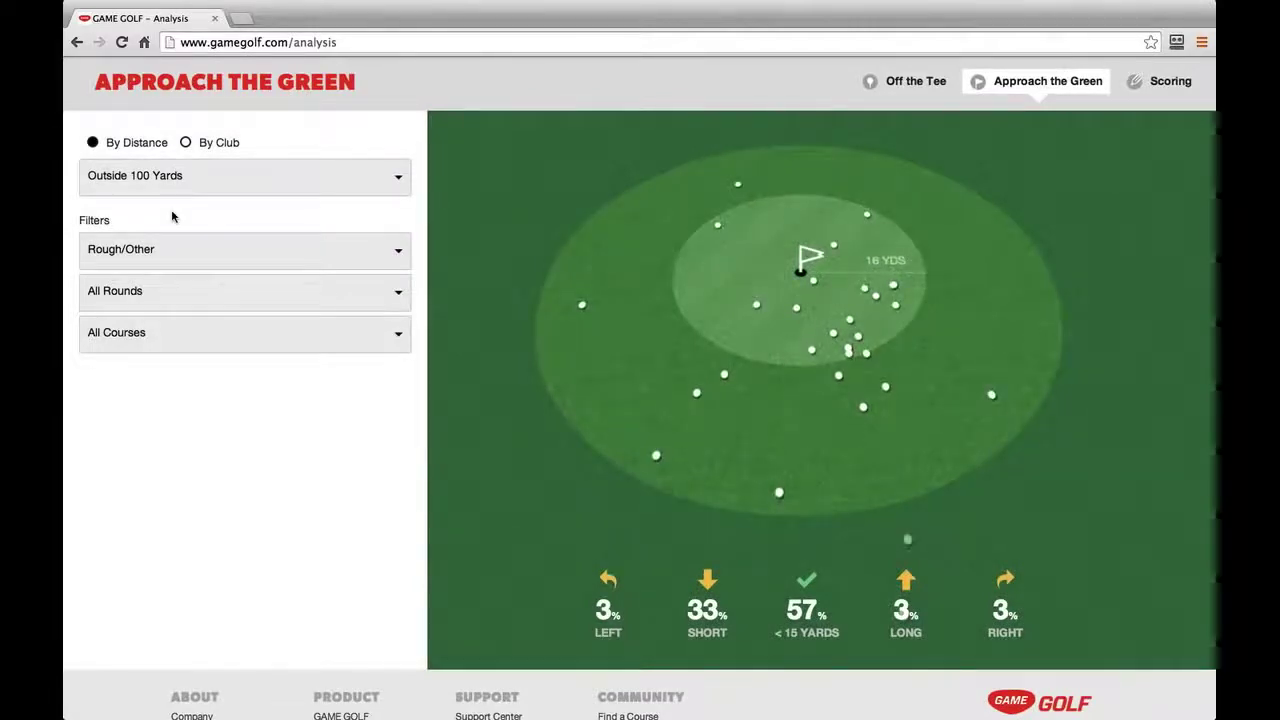
Break the approach map down By Club and select 7-Iron - Srixon Z-TX
left_click(187, 143)
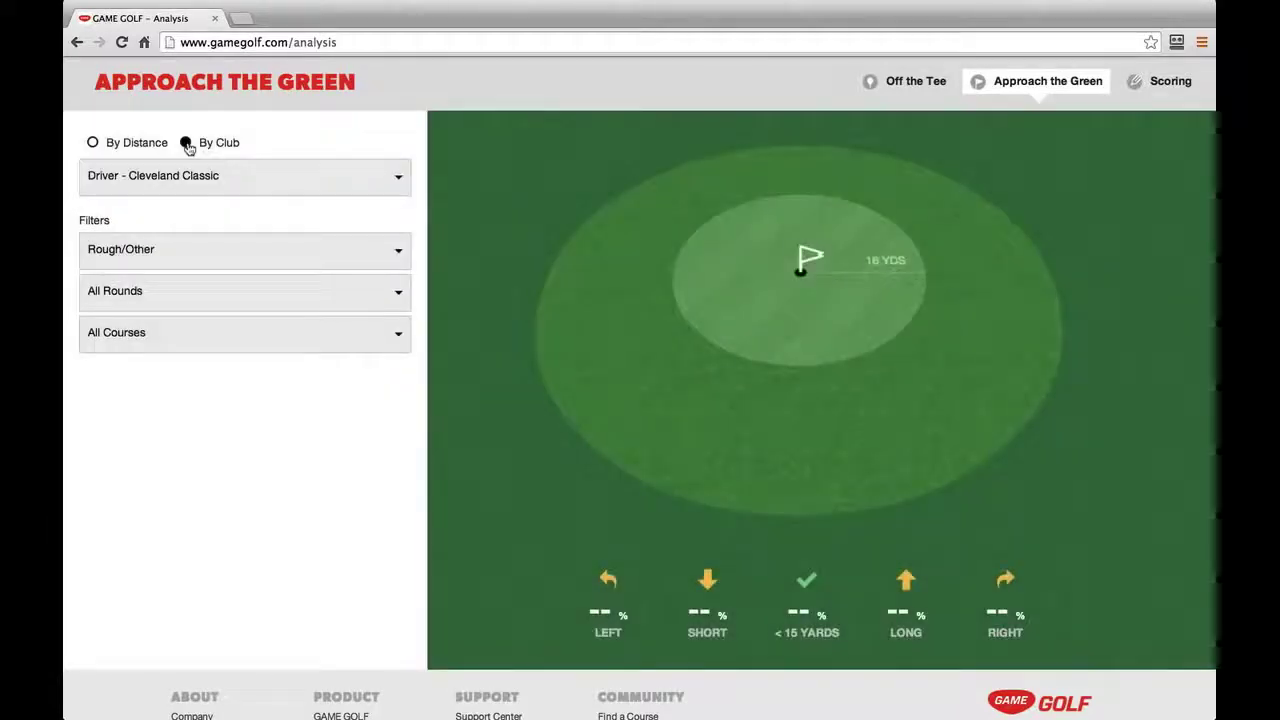
left_click(203, 176)
scroll(203, 257, "down", 1)
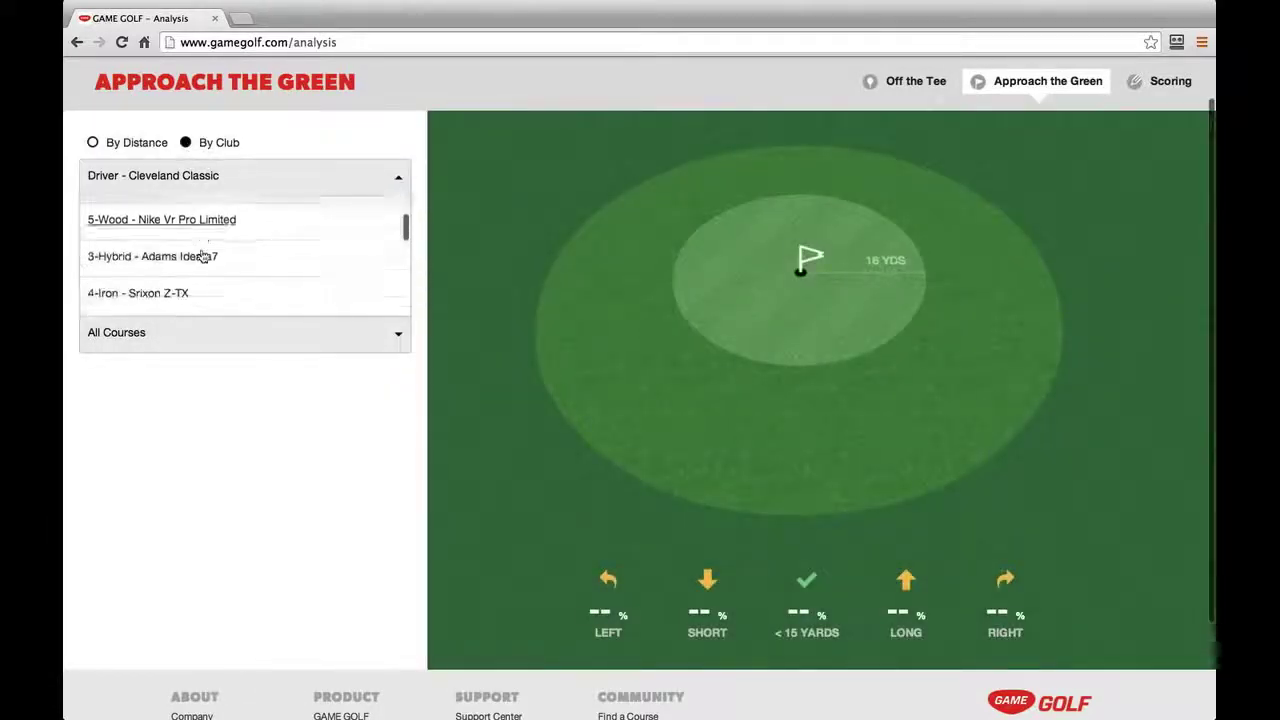
scroll(203, 257, "down", 3)
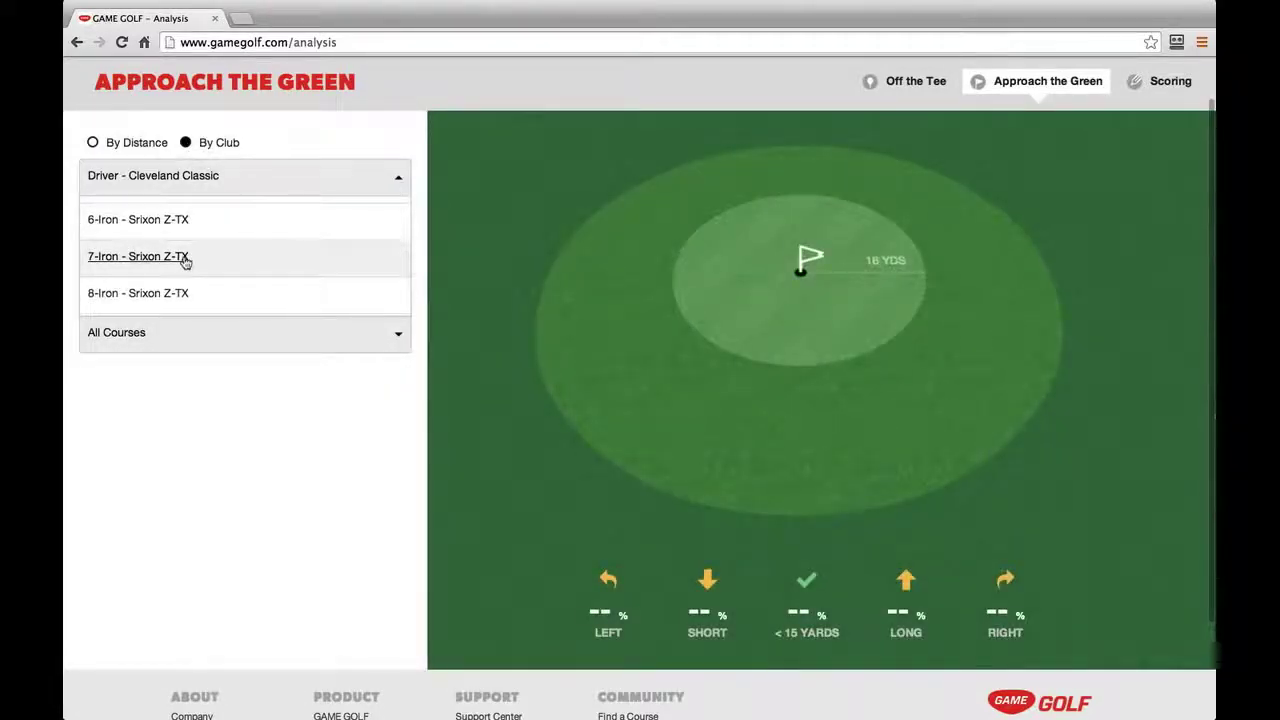
left_click(185, 259)
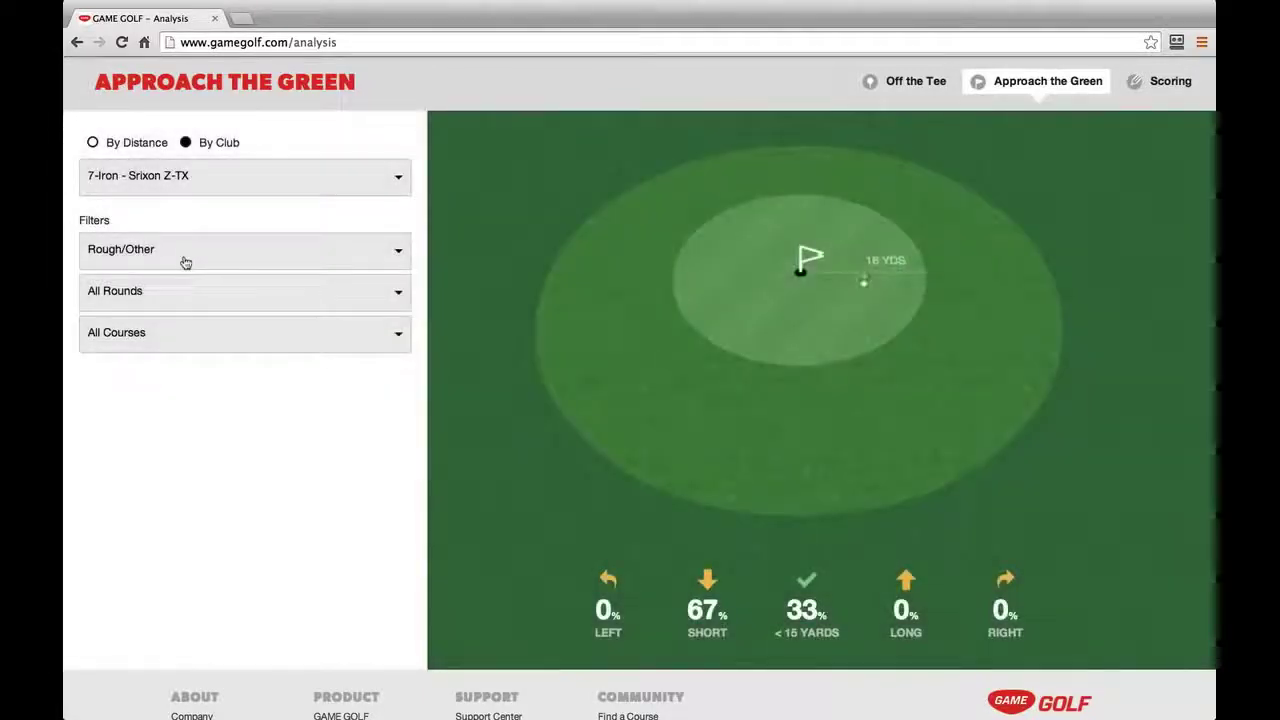
Set the lie filter to All Lie Types, then bring up the Scoring analysis
left_click(166, 257)
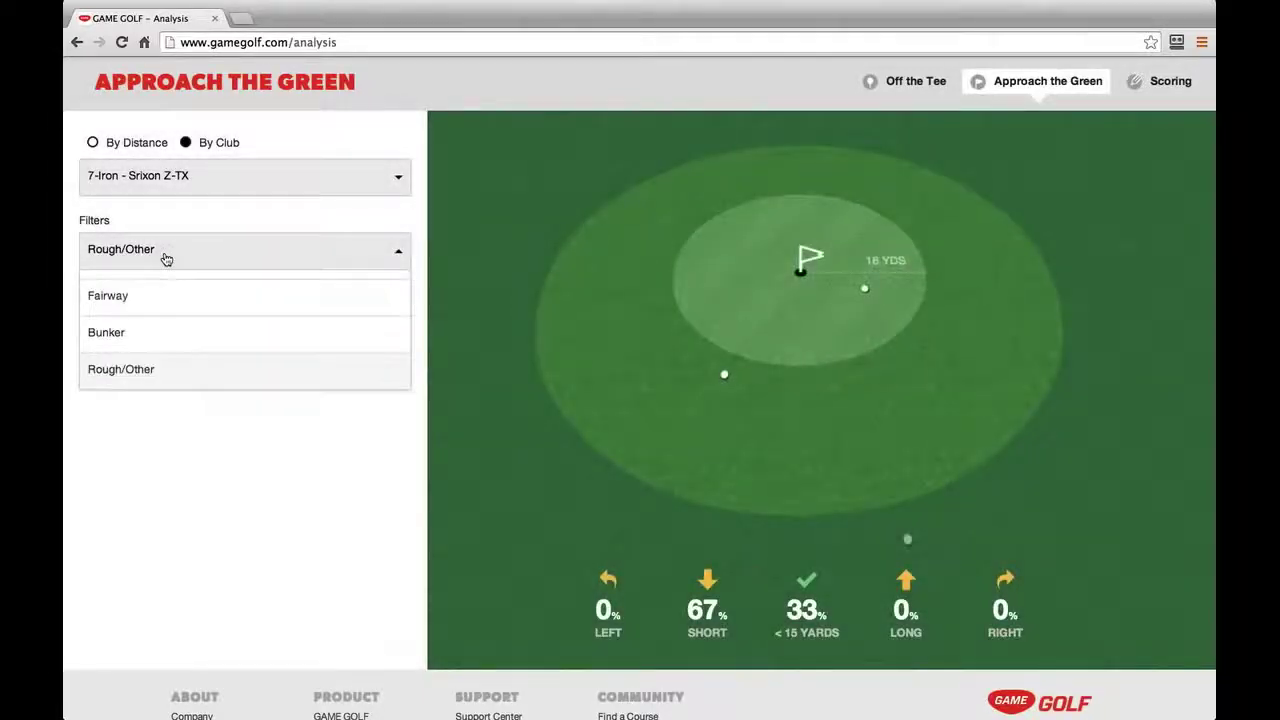
scroll(142, 300, "up", 3)
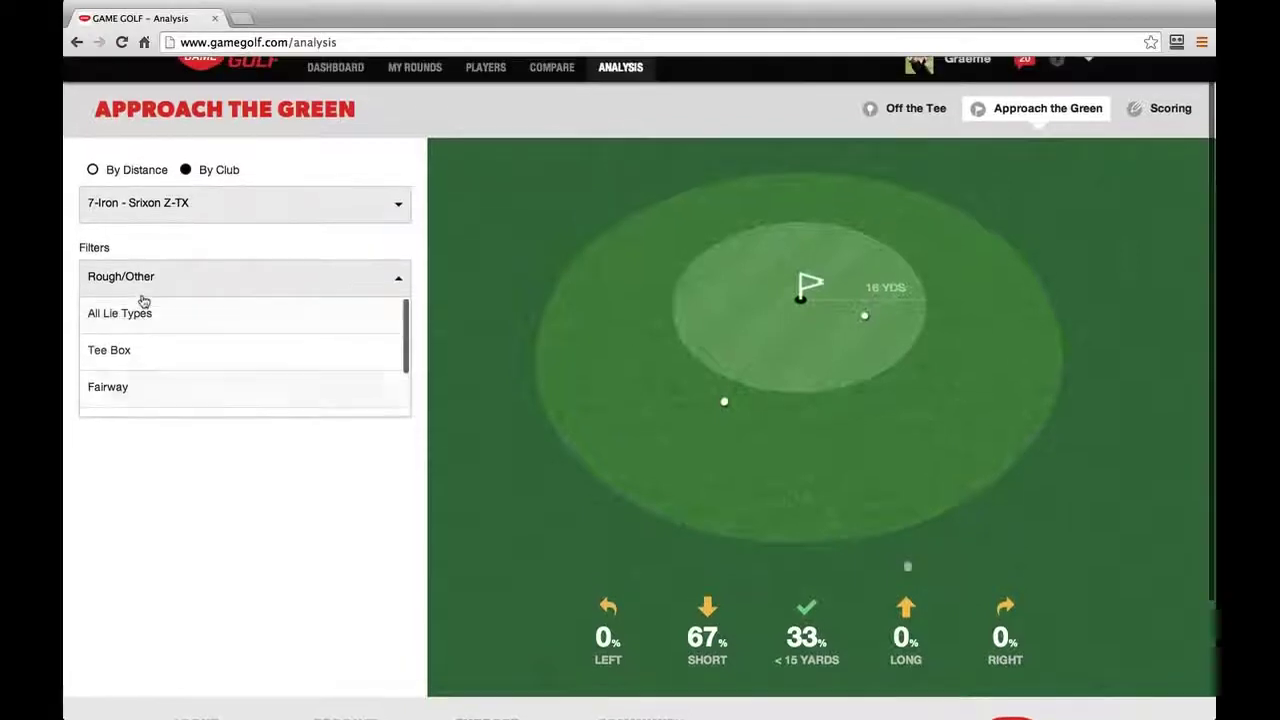
left_click(139, 314)
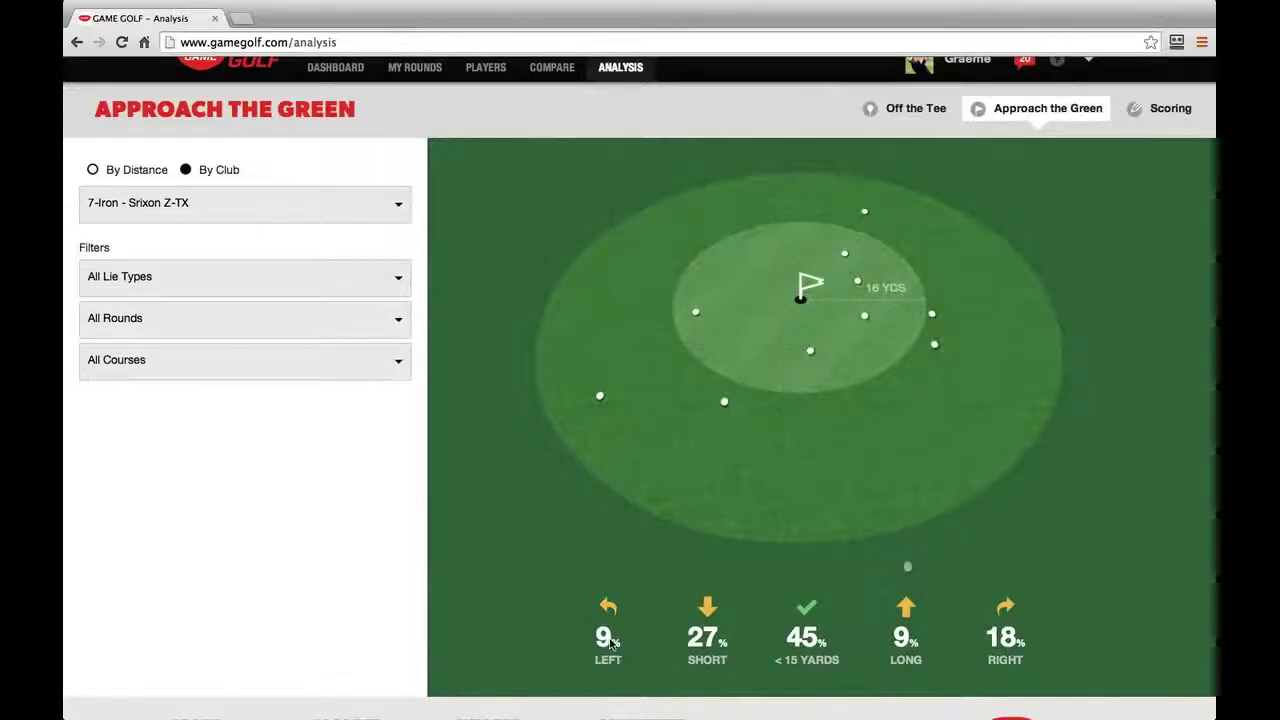
left_click(1170, 110)
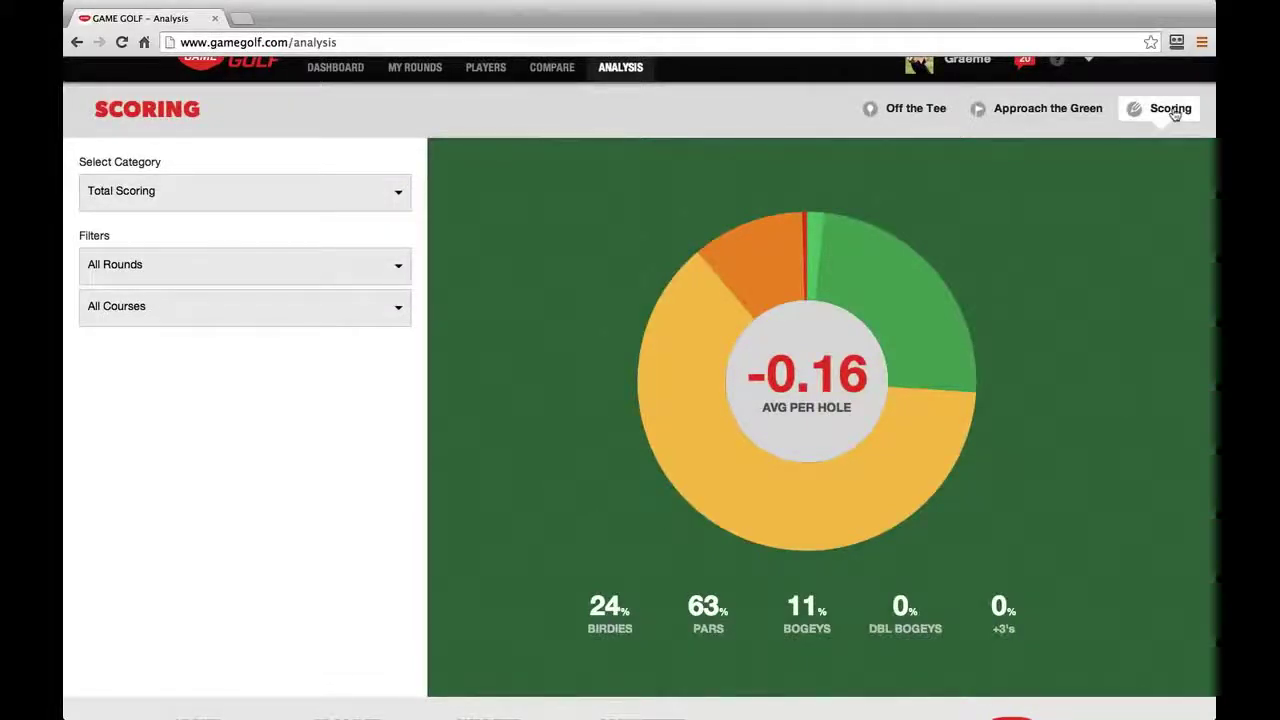
Show the Par 3 Scoring breakdown, then the Par 4 Scoring breakdown
left_click(306, 207)
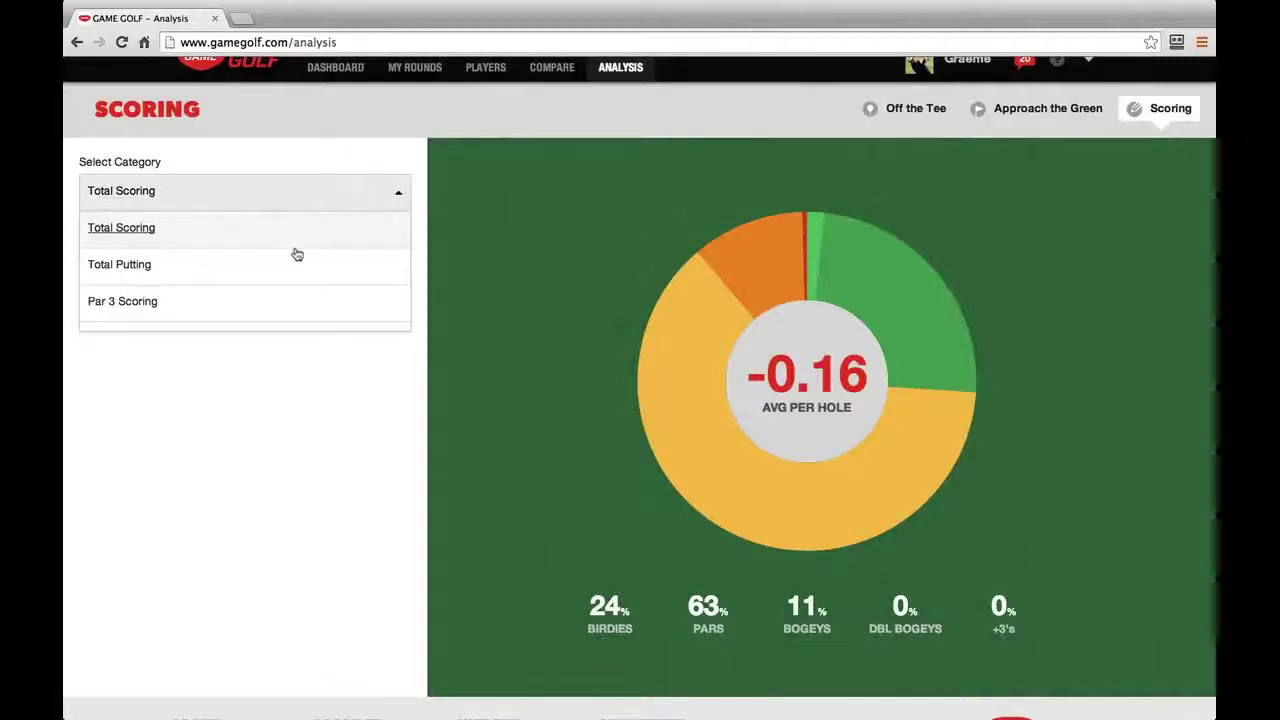
scroll(288, 294, "down", 4)
scroll(288, 294, "up", 3)
scroll(288, 294, "up", 2)
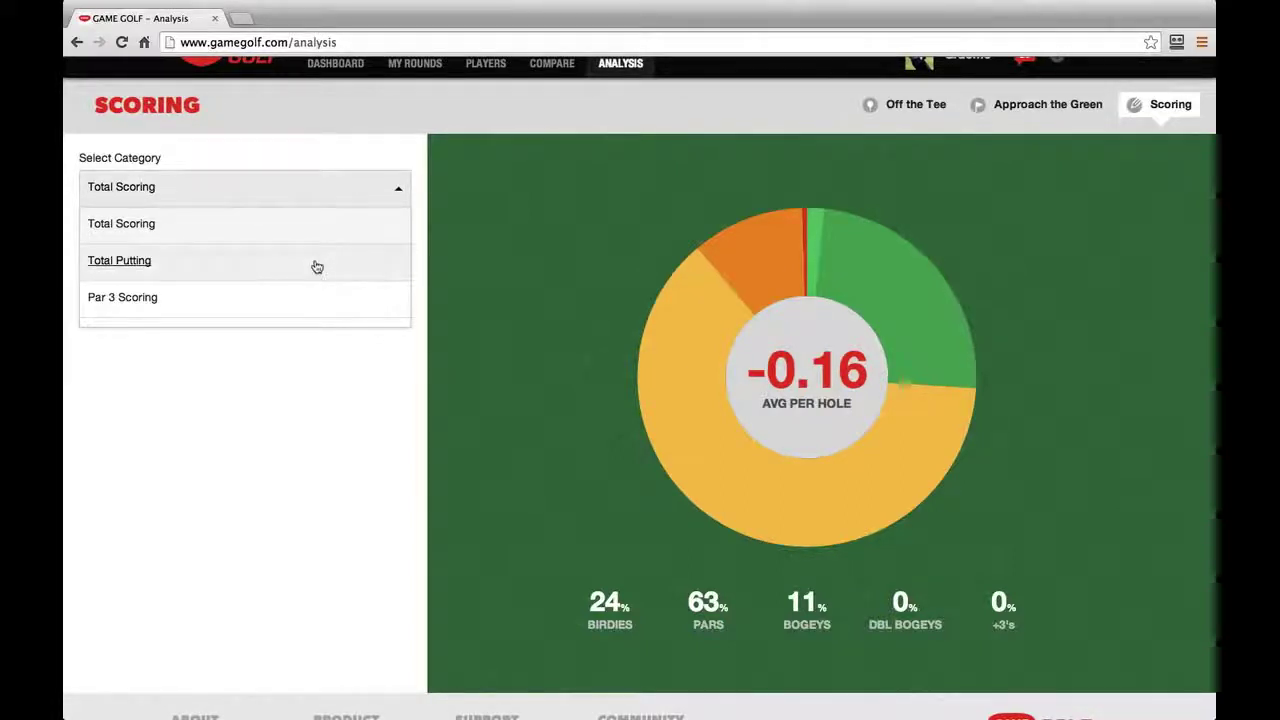
left_click(283, 298)
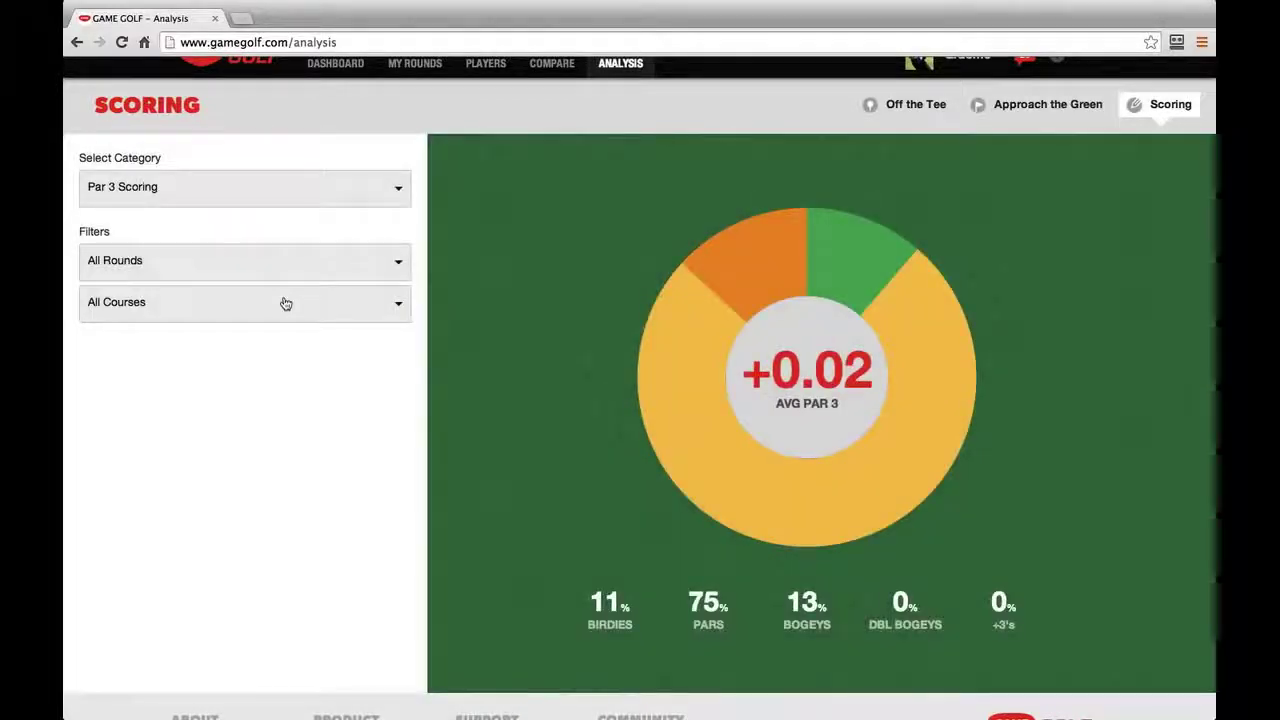
left_click(237, 186)
scroll(214, 274, "down", 1)
left_click(195, 302)
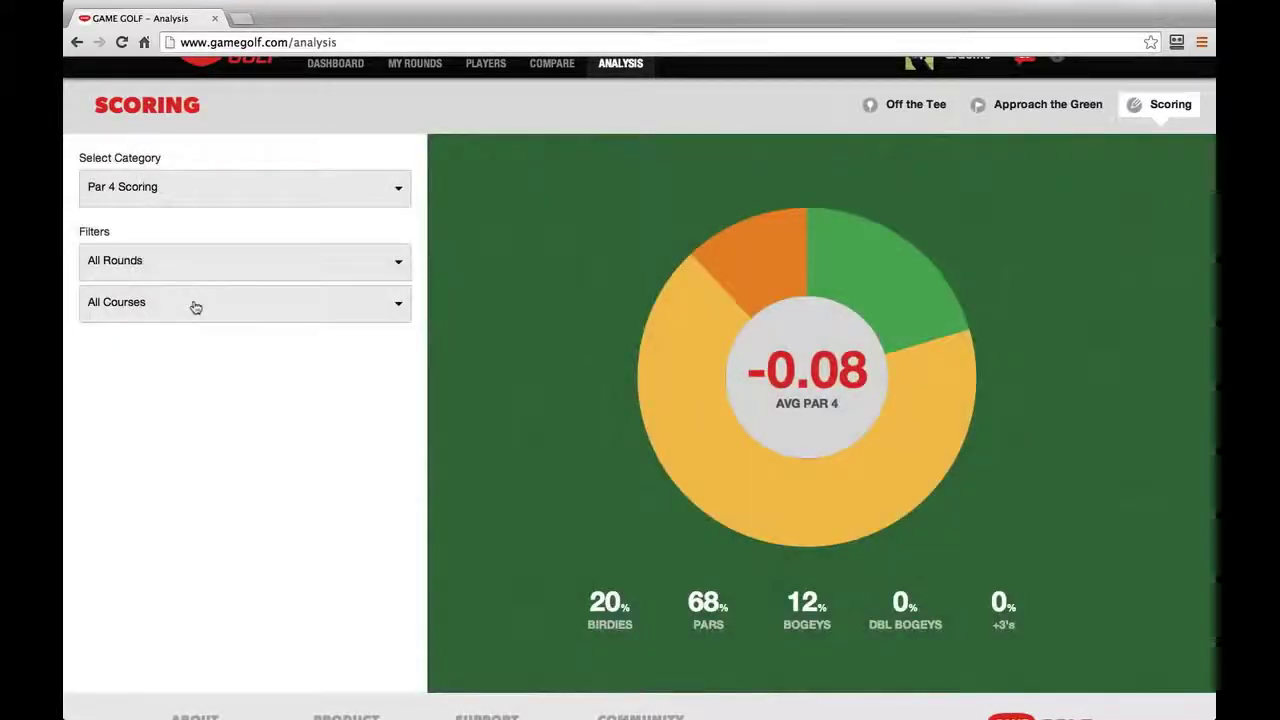
Show Par 5 Scoring, then Total Putting at 1.59 putts per hole
left_click(200, 189)
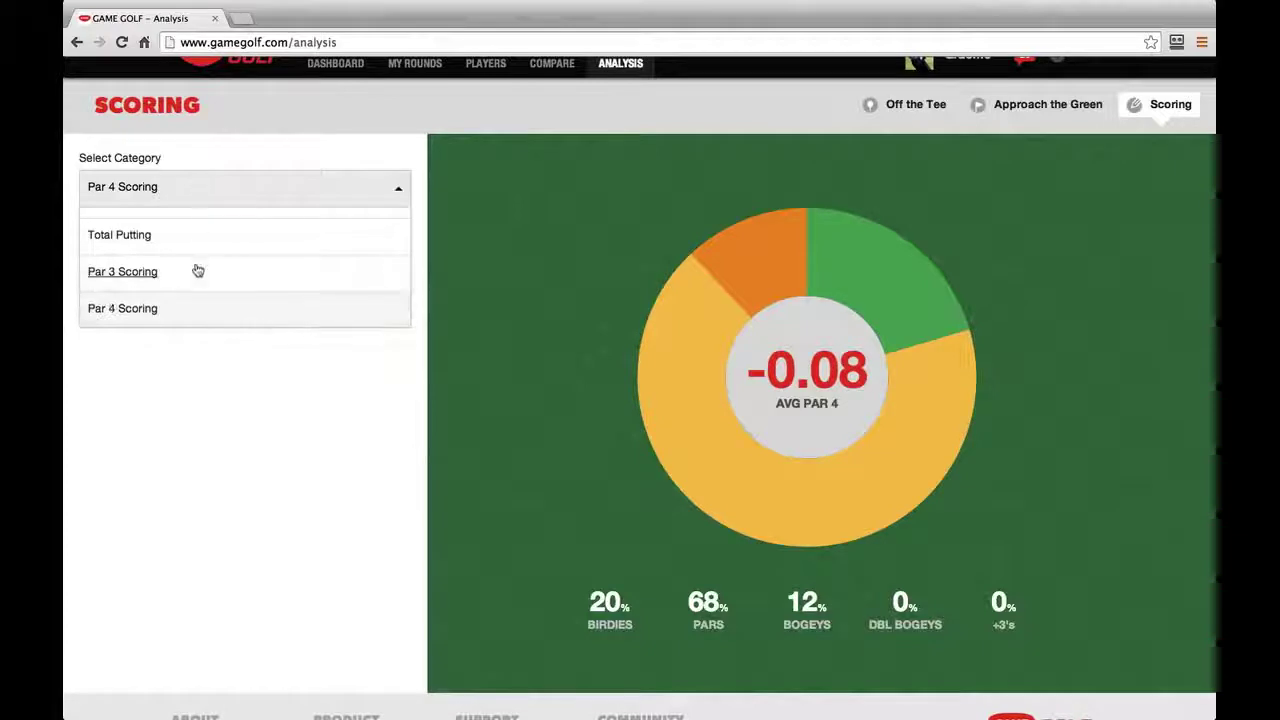
scroll(196, 270, "down", 1)
left_click(175, 307)
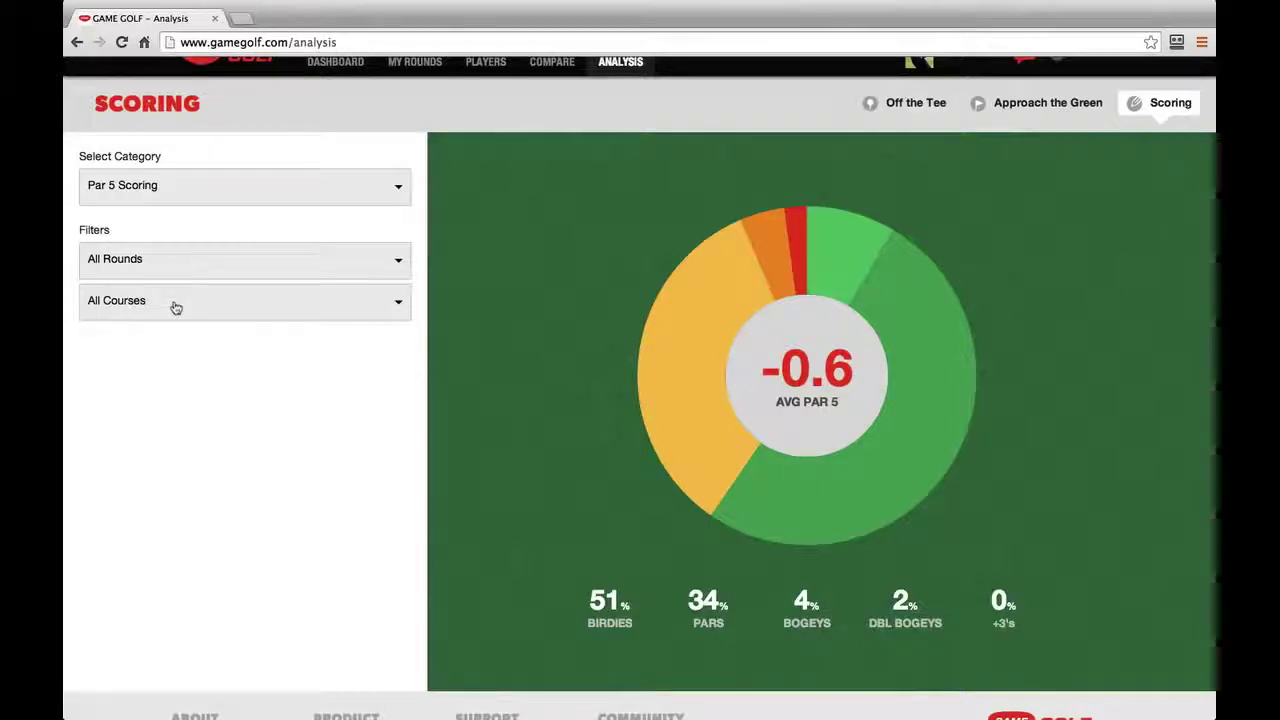
left_click(269, 197)
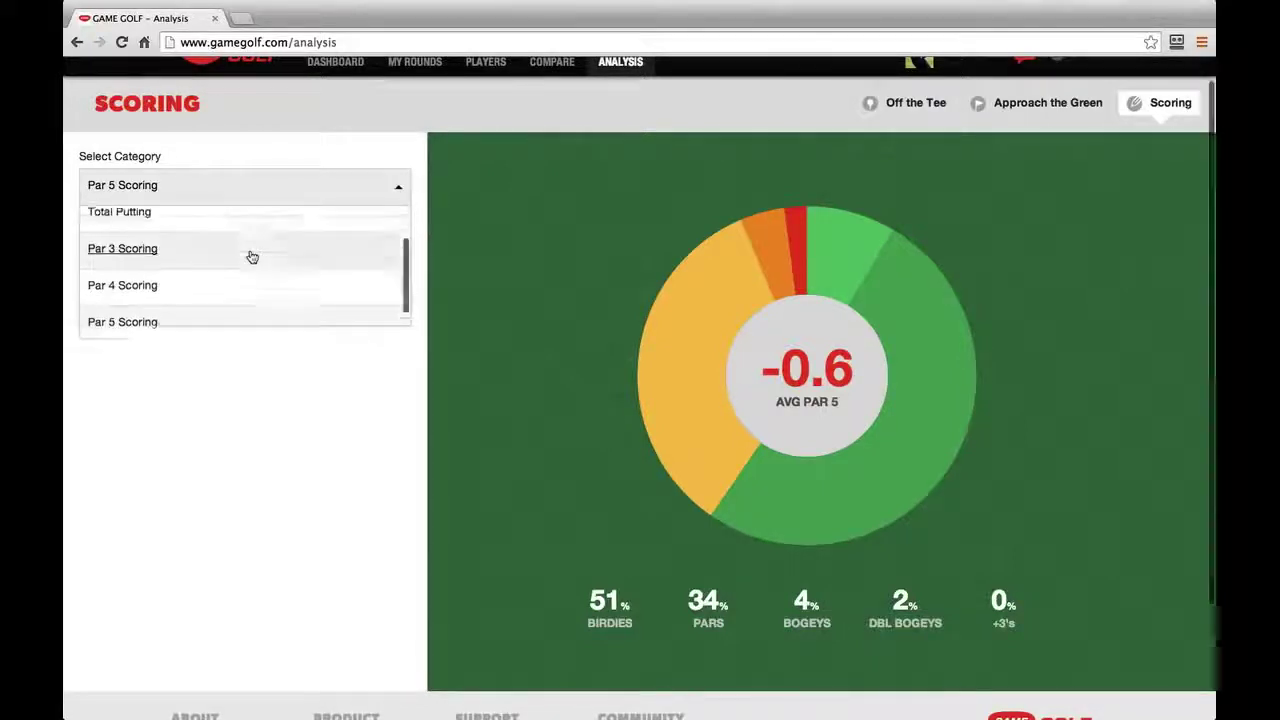
scroll(252, 257, "up", 1)
left_click(187, 238)
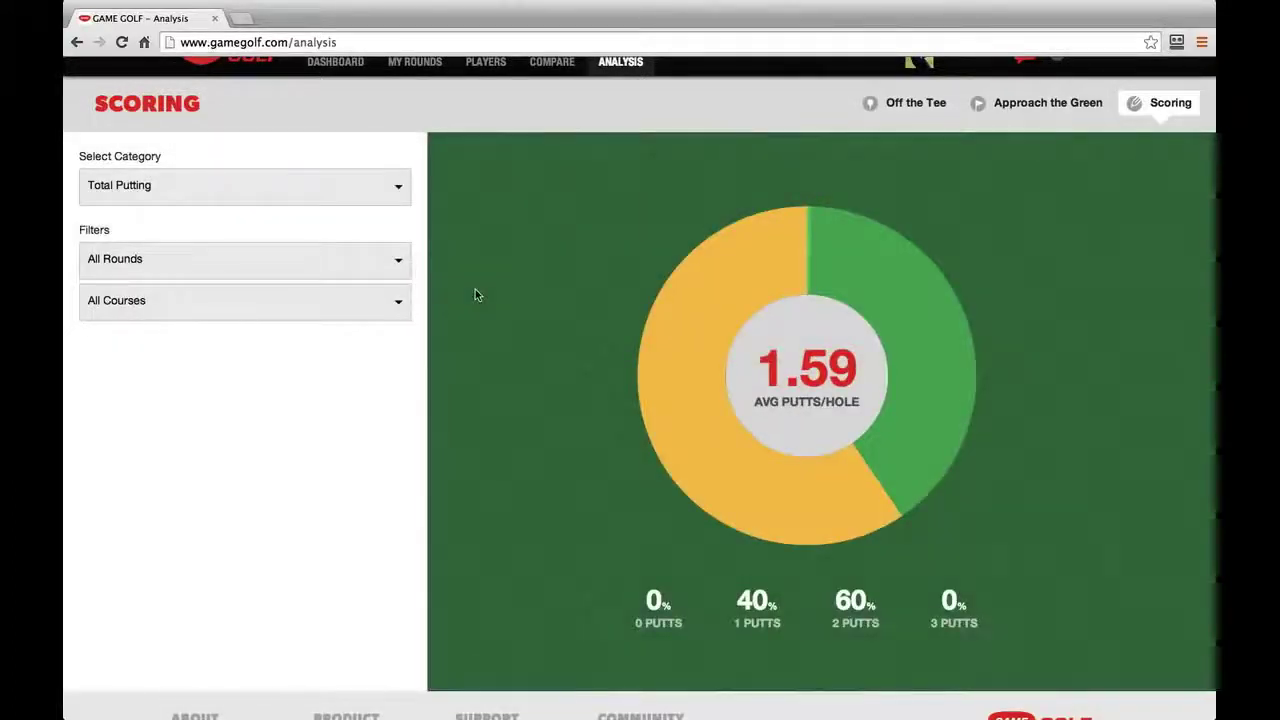
mouse_move(695, 298)
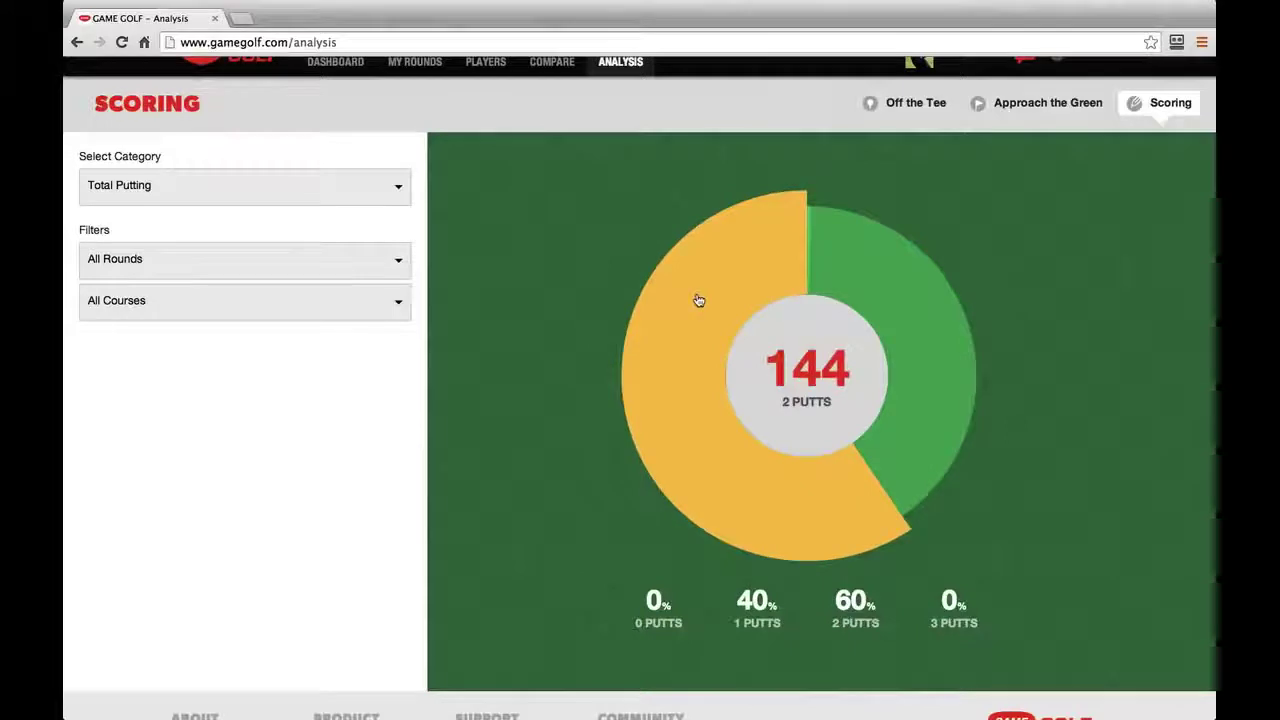
mouse_move(883, 277)
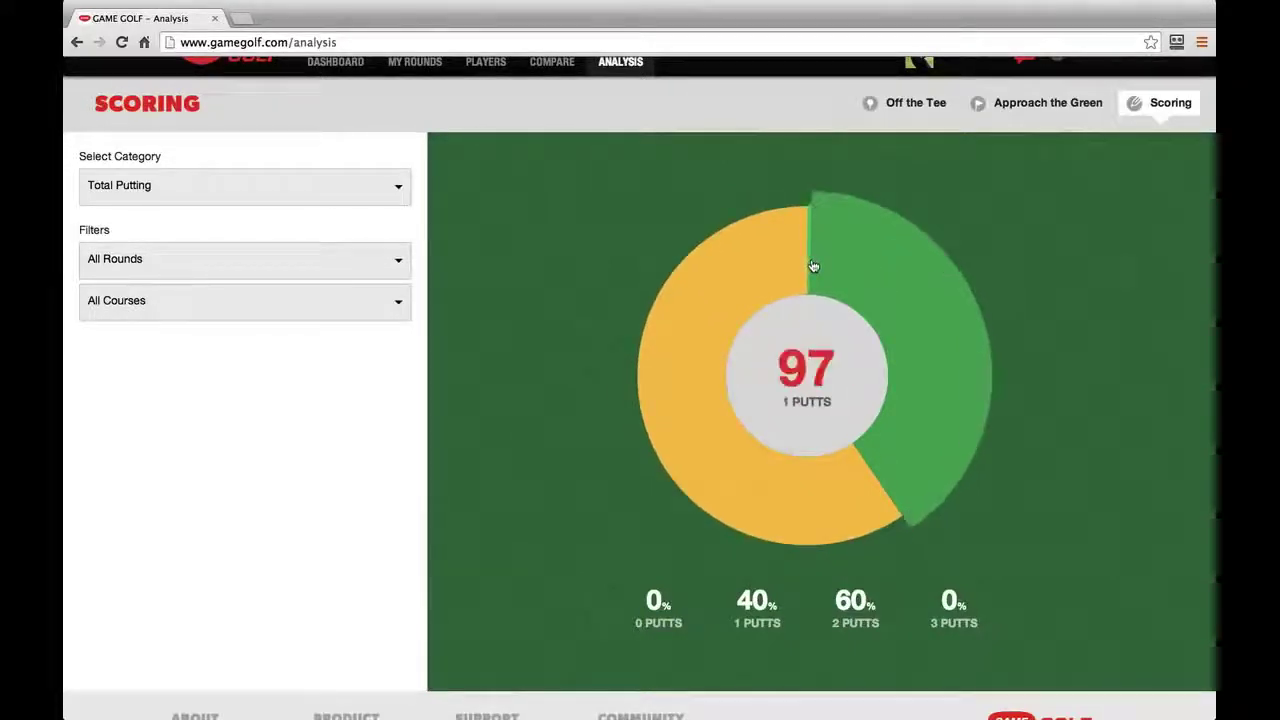
mouse_move(811, 264)
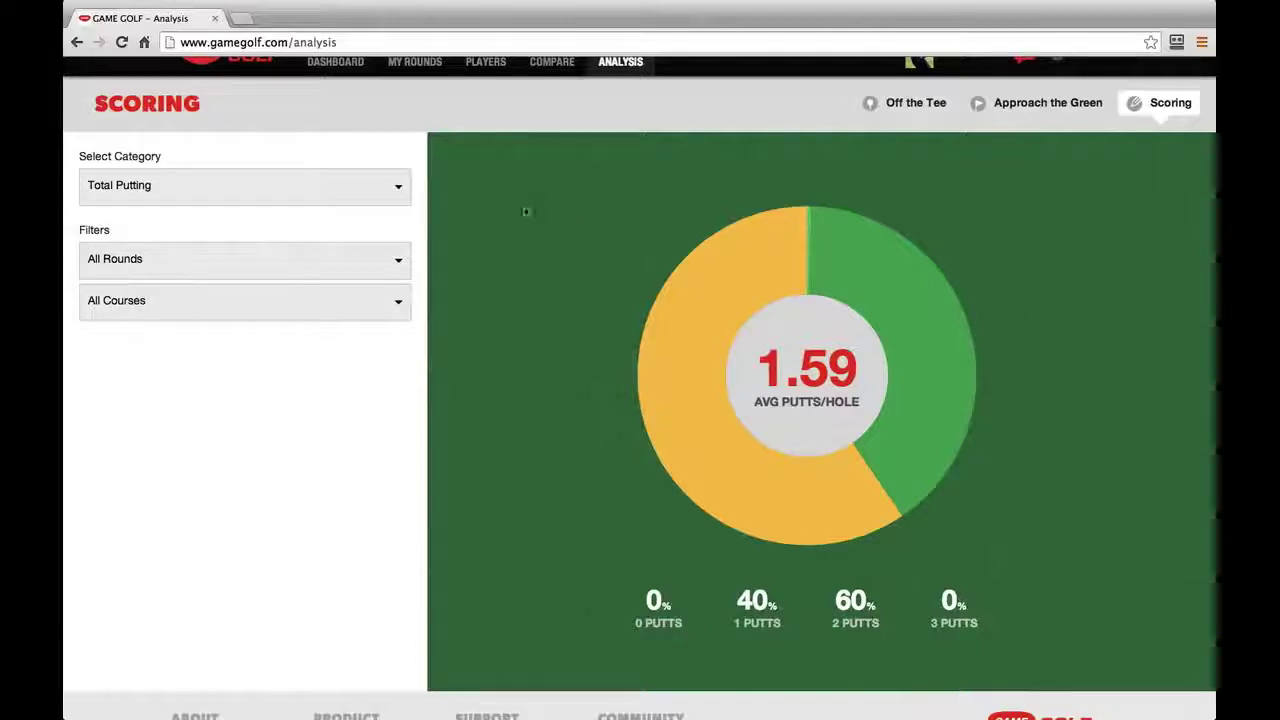
scroll(576, 210, "up", 1)
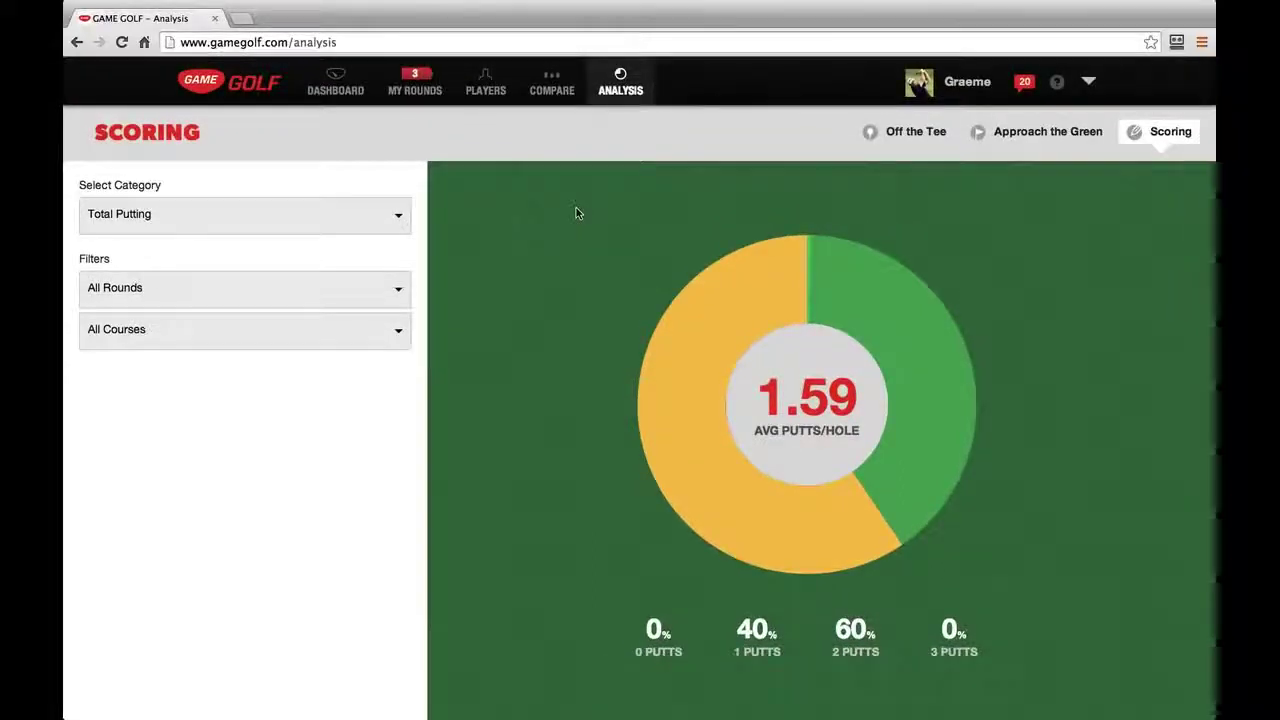